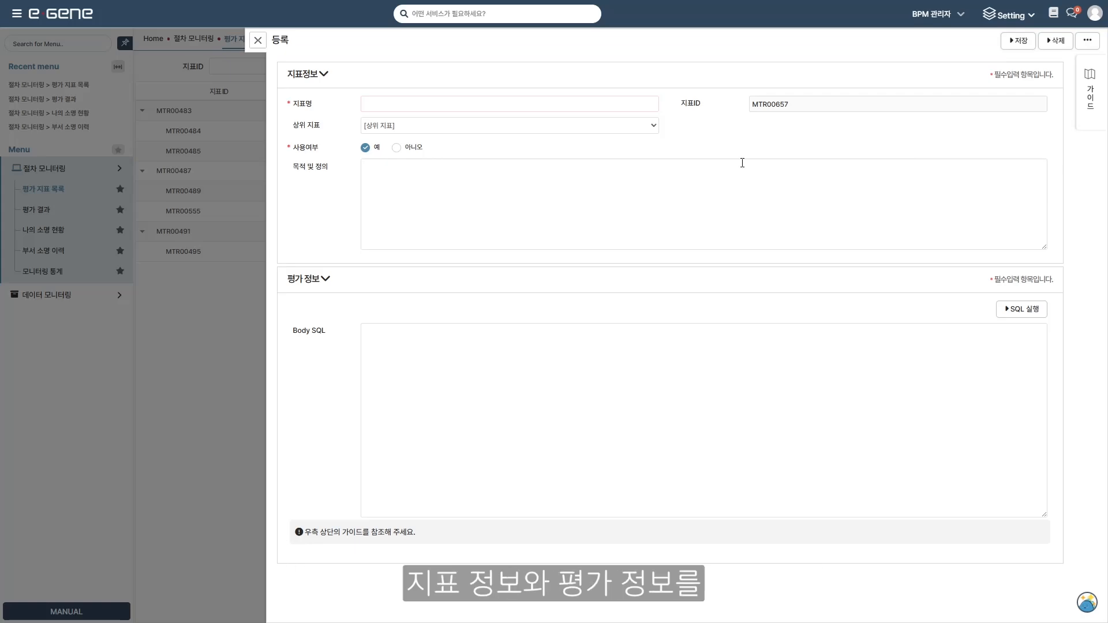
Step: Name the new evaluation indicator "SRM 단순문의"
left_click(372, 104)
left_click(376, 208)
left_click(381, 344)
left_click(394, 104)
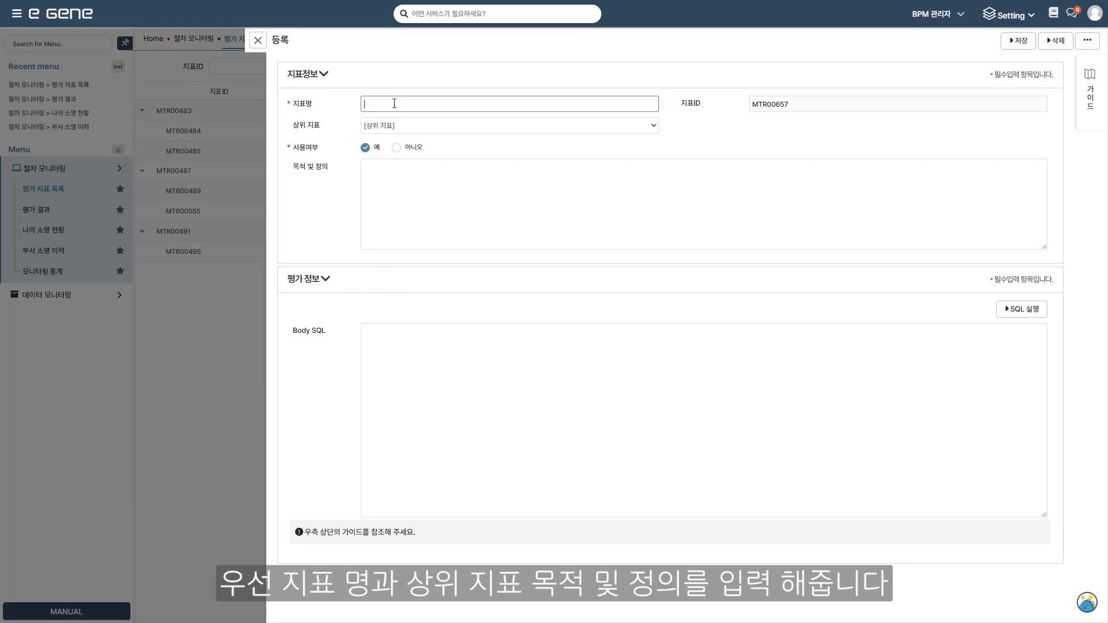
type("SRM 단순문의")
key("Tab")
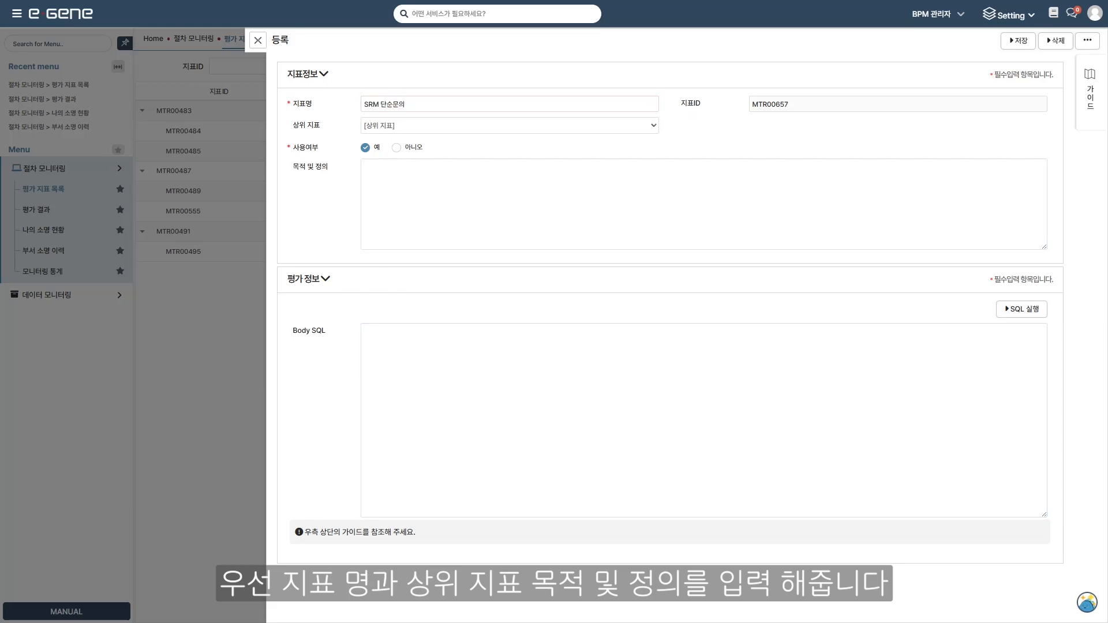
Step: Enter the purpose "서비스 요청 분류 단순문의에 대한 티켓을 기준으로 접수, 처리, 완료까지의 전반적인 처리 현황을 종합적으로 관리·평가하기 위한 지표입니다." and leave the parent unselected
left_click(411, 172)
type("서비스 요청 분류 단순문의에 대한 티켓을 기준으로 접수, 처리, 완료까지의 전반적인 처리 현황을 종합적으로 관리·평가하기 위한 지표입니다.")
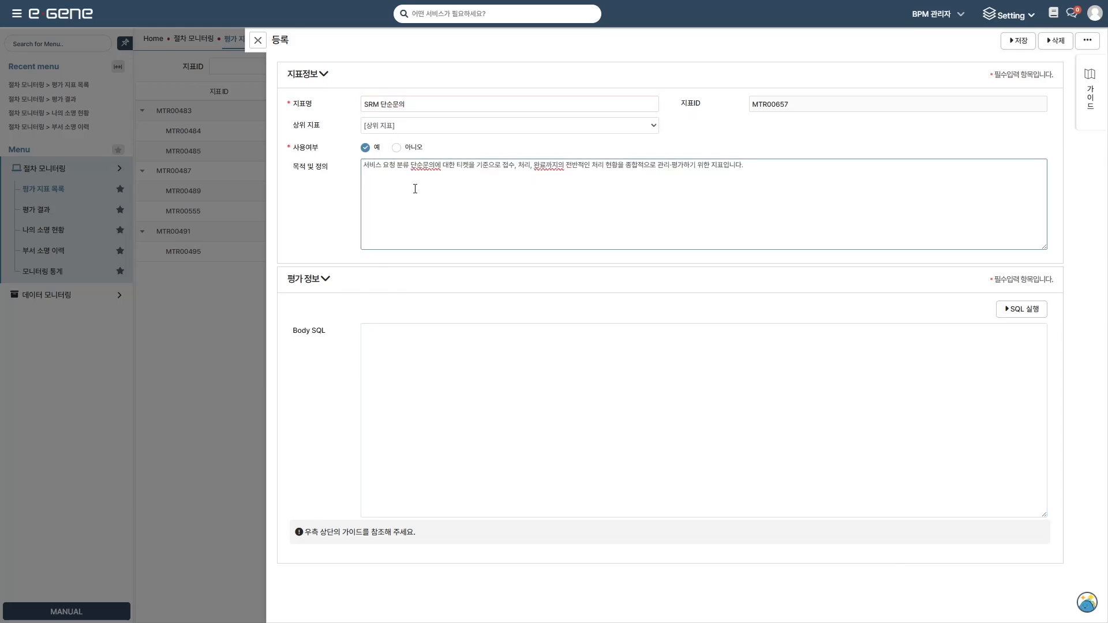
left_click(331, 132)
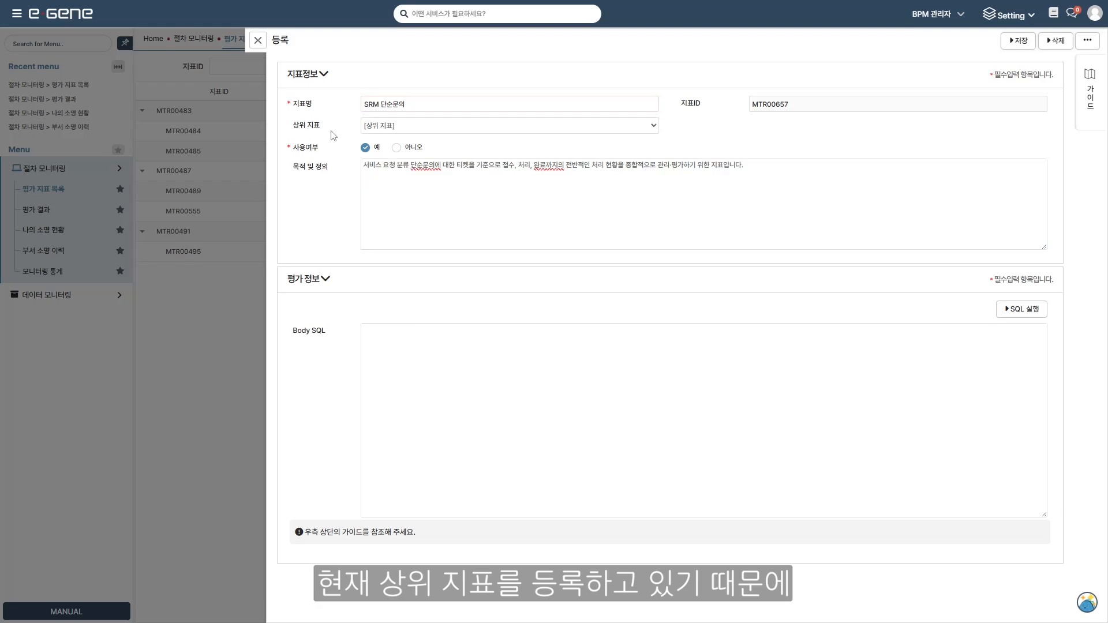
left_click(373, 128)
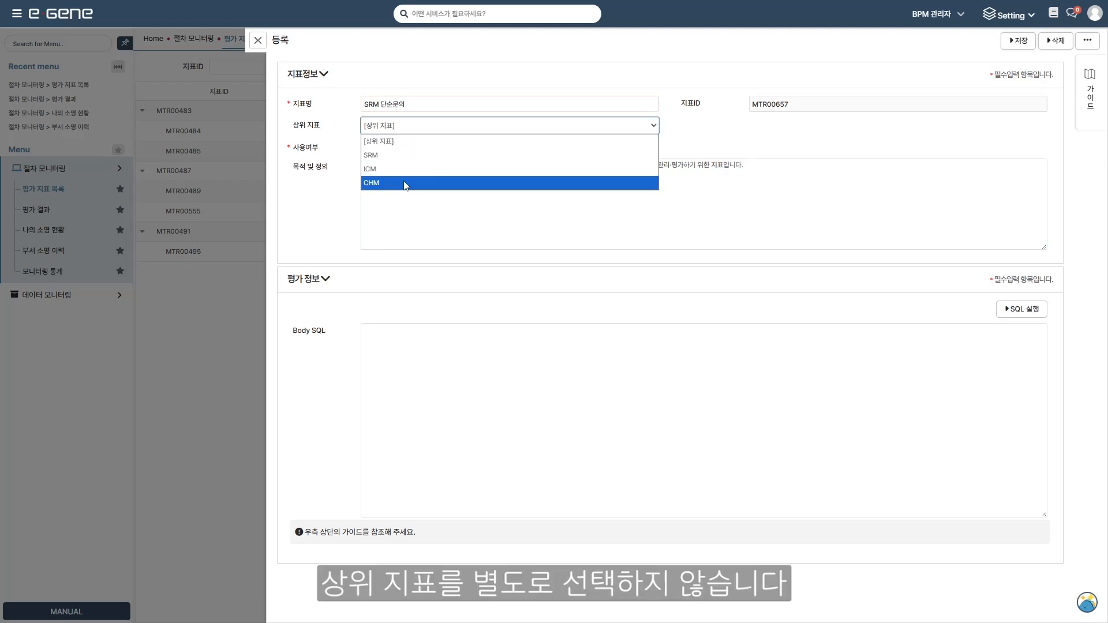
left_click(392, 142)
Step: Paste the Body SQL that selects request fields from eso_srm, joins ecf_employee and filters srm_cat_cd = 'SRMCAT01010'
left_click(516, 418)
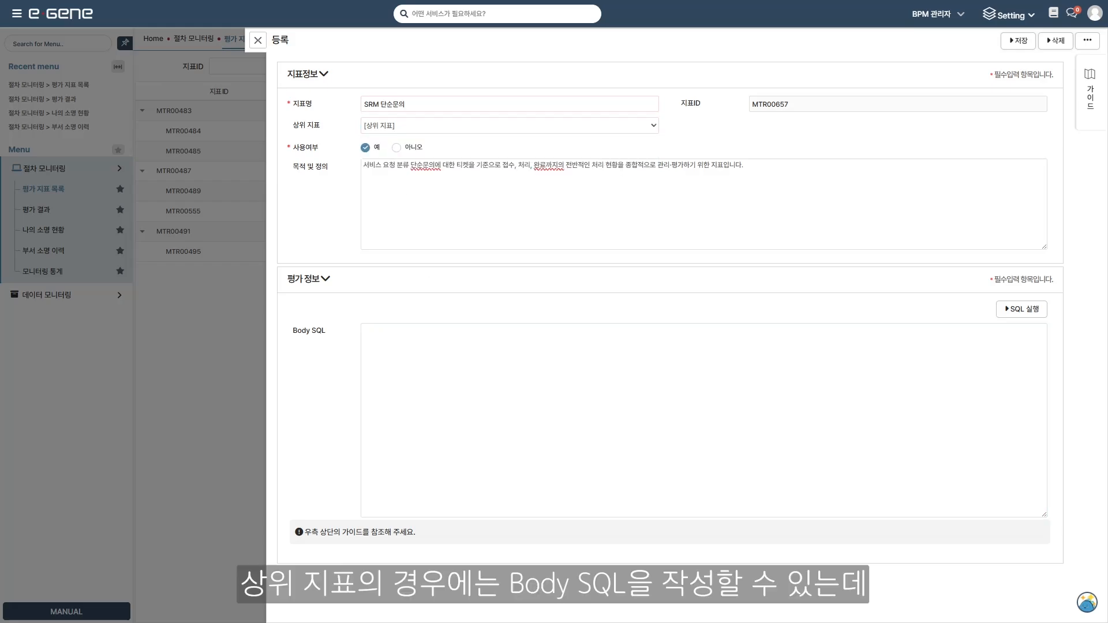
left_click(631, 410)
key("ctrl+v")
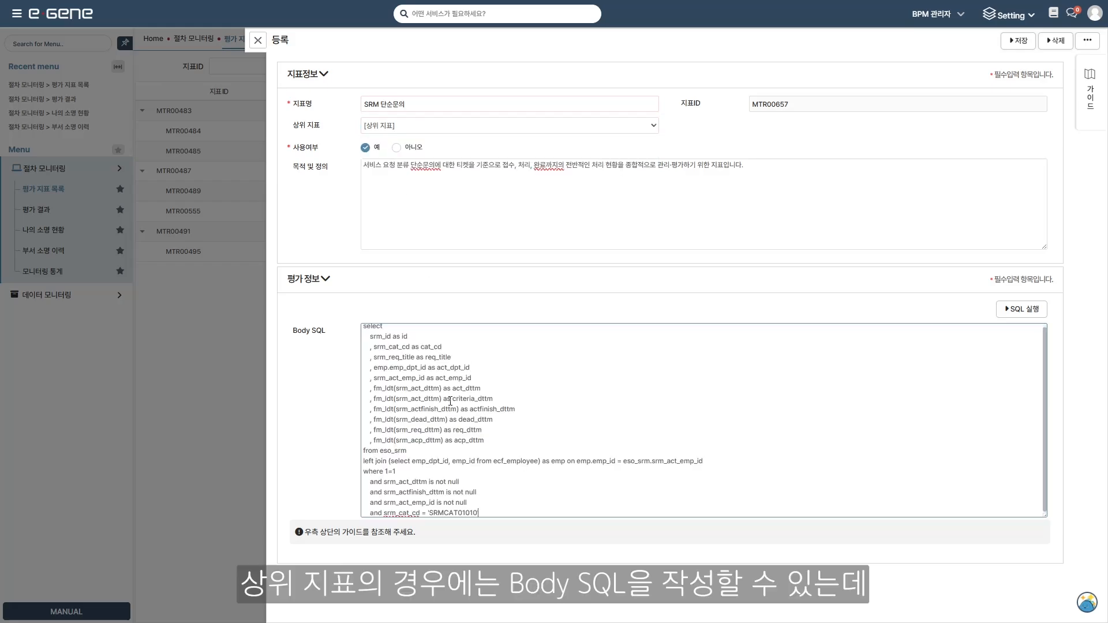
double_click(393, 456)
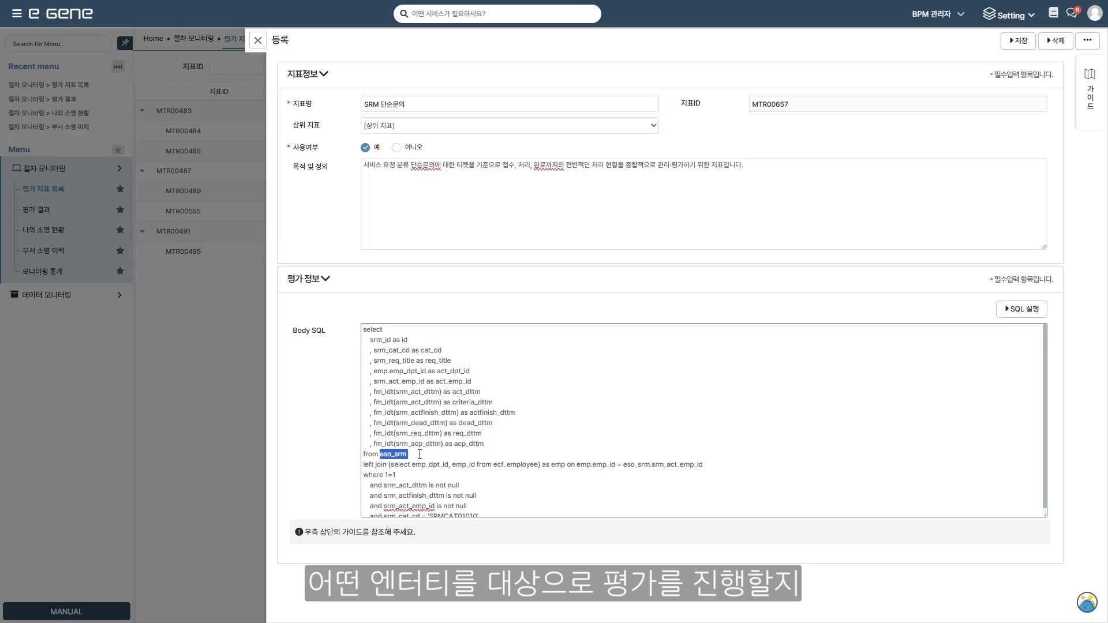
left_click(419, 454)
double_click(409, 442)
left_click(417, 455)
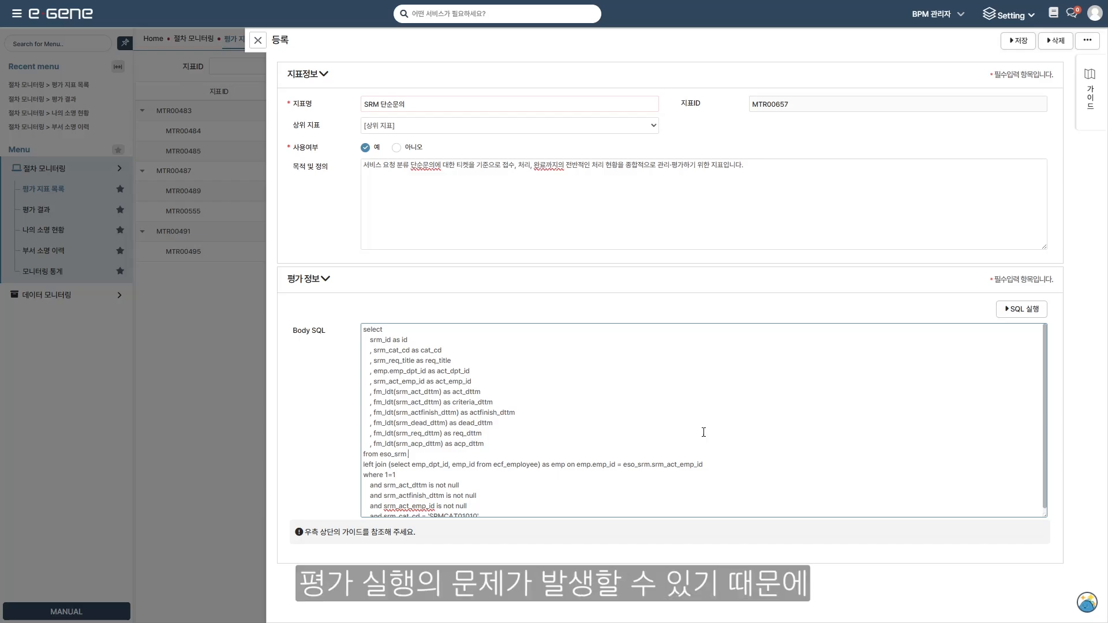
Step: Review the guide to the required aliases and their meanings, and run the Body SQL to check it
left_click(1083, 113)
scroll(960, 206, "down", 1)
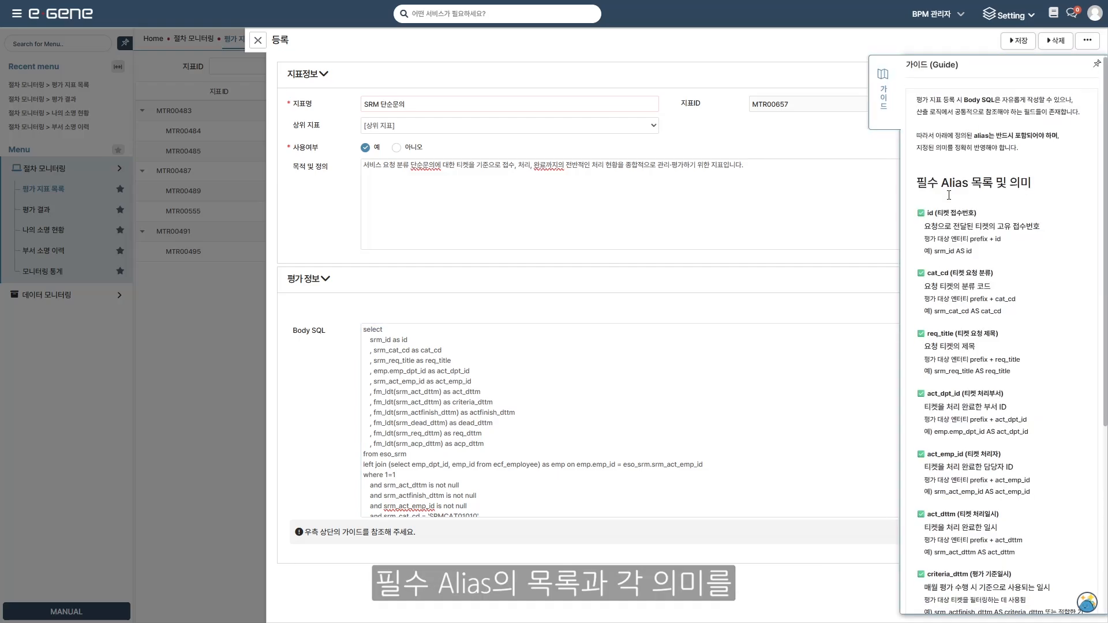
scroll(960, 206, "down", 3)
scroll(948, 187, "up", 5)
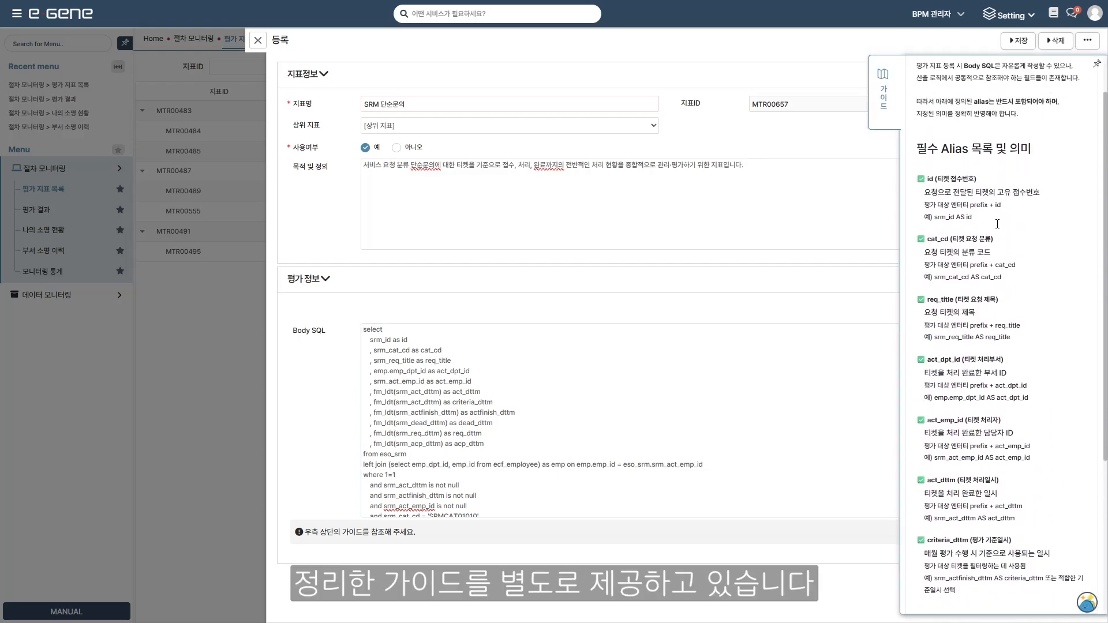
left_click(877, 101)
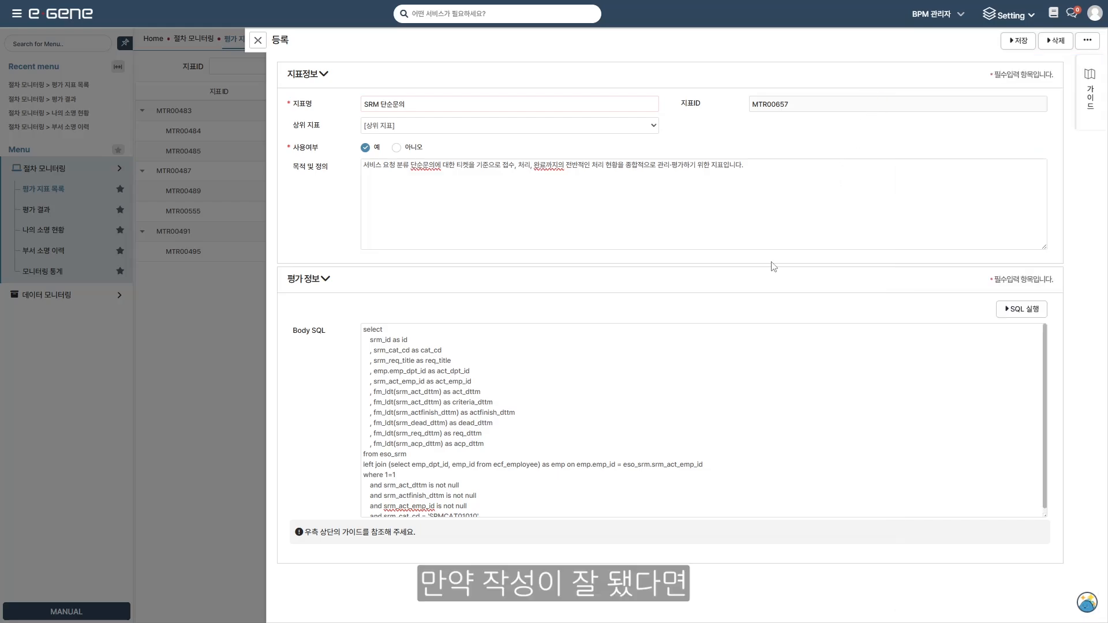
left_click(1020, 310)
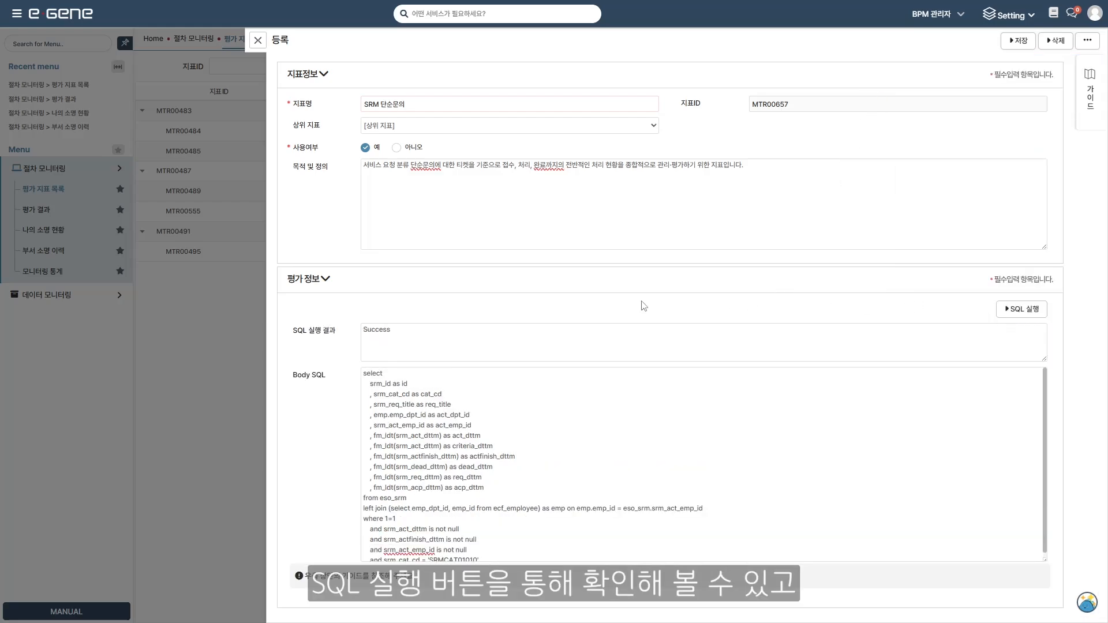
Step: Test the Body SQL with the typo "selectff", inspect the execution result and restore "select"
left_click(402, 375)
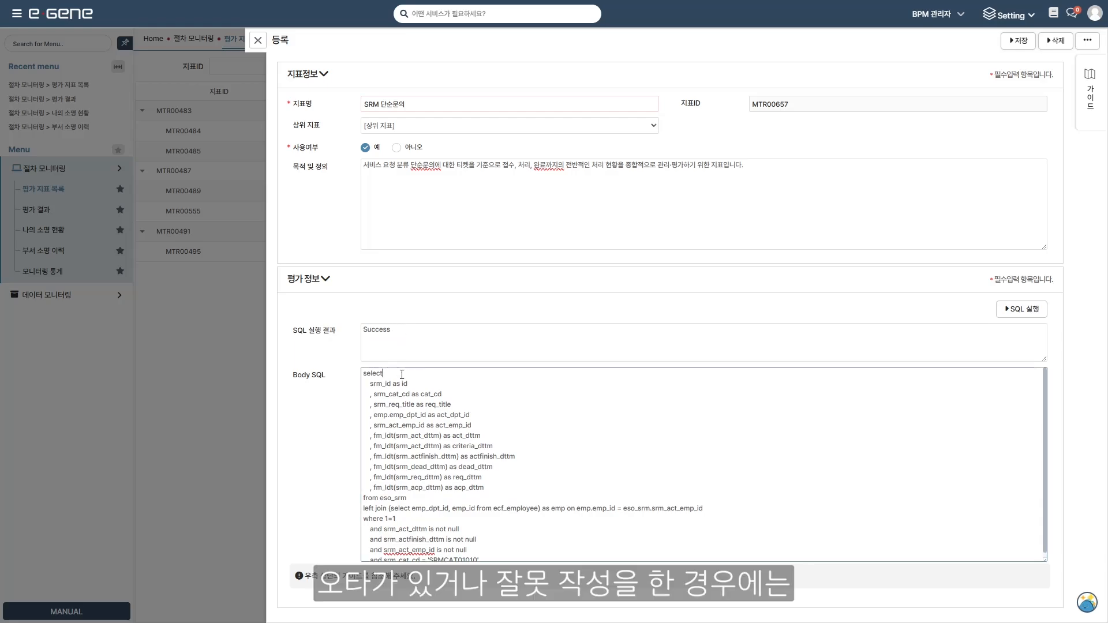
left_click(1021, 309)
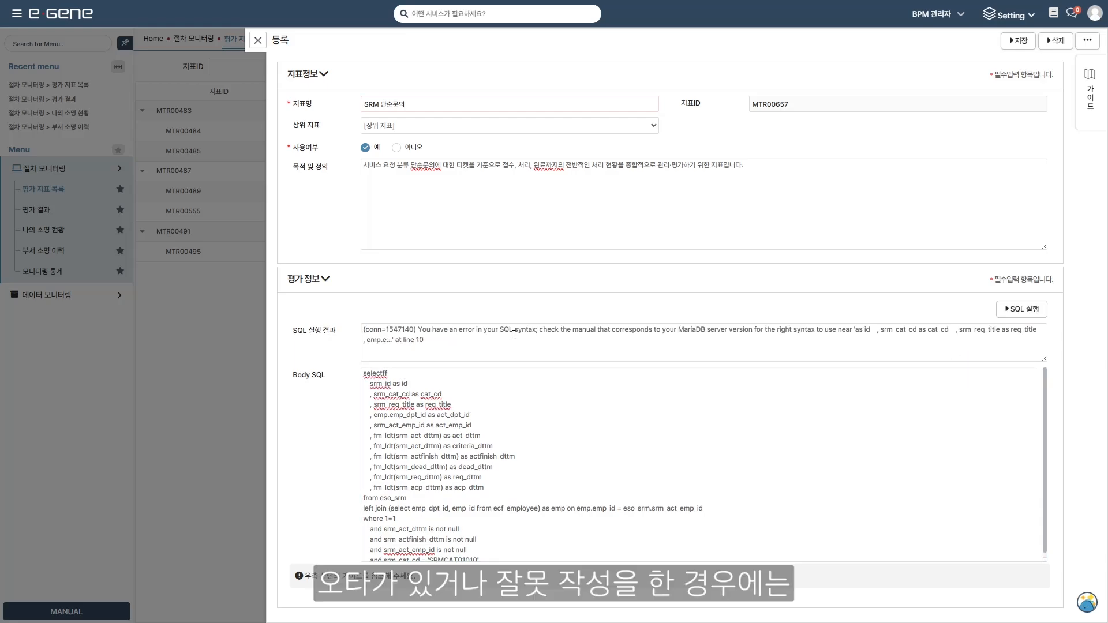
left_click_drag(439, 341, 342, 330)
left_click(457, 345)
left_click(405, 375)
key("BackSpace")
key("BackSpace")
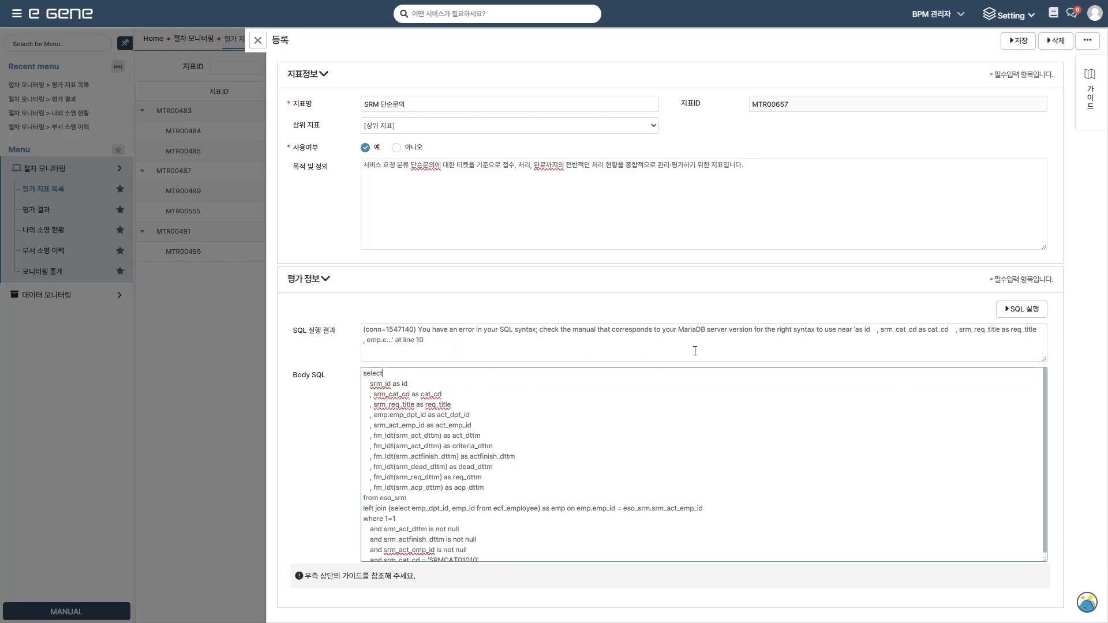
Step: Run the corrected Body SQL again and save the parent indicator
left_click(1021, 309)
left_click(1018, 40)
left_click(626, 322)
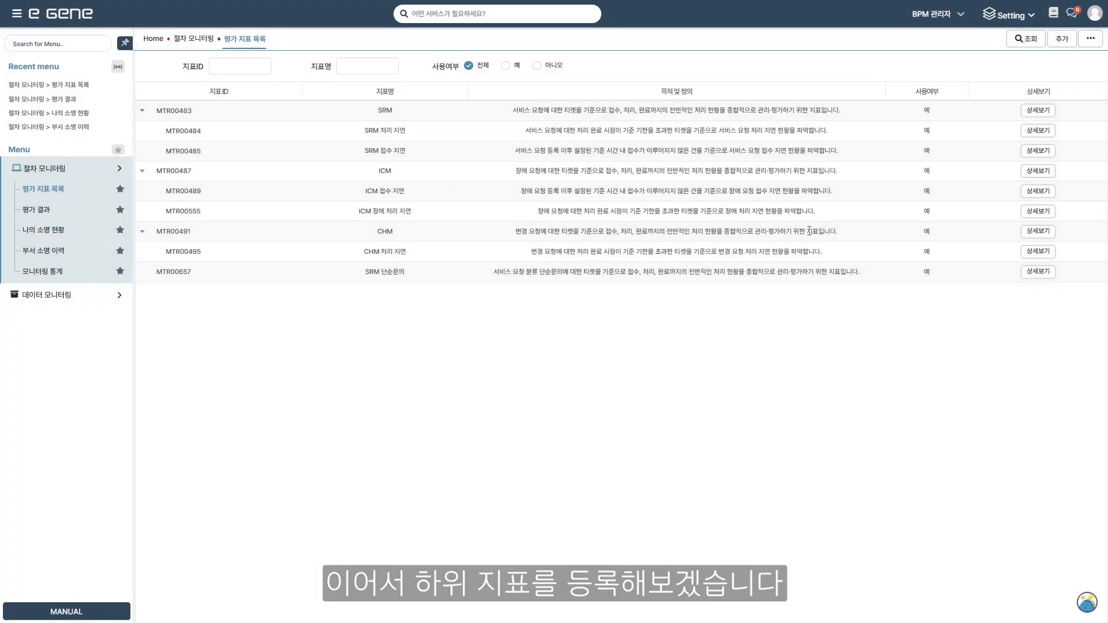
Step: Add another evaluation indicator named "SRM 단순문의 처리 지연"
left_click(1061, 39)
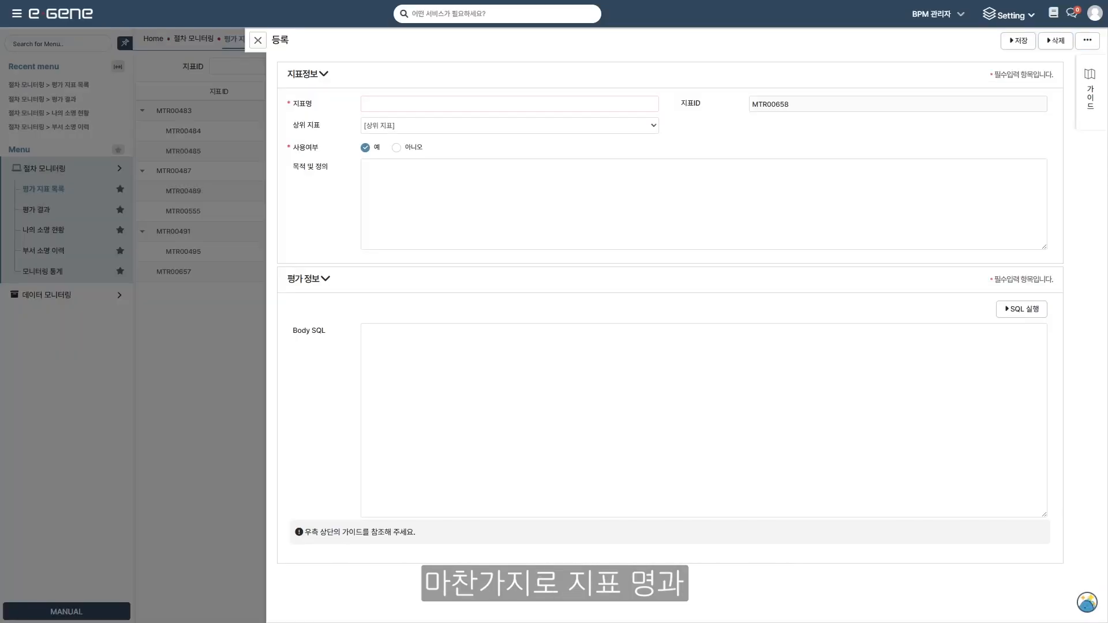
left_click(445, 102)
type("SRM 단순문의 처리 지연")
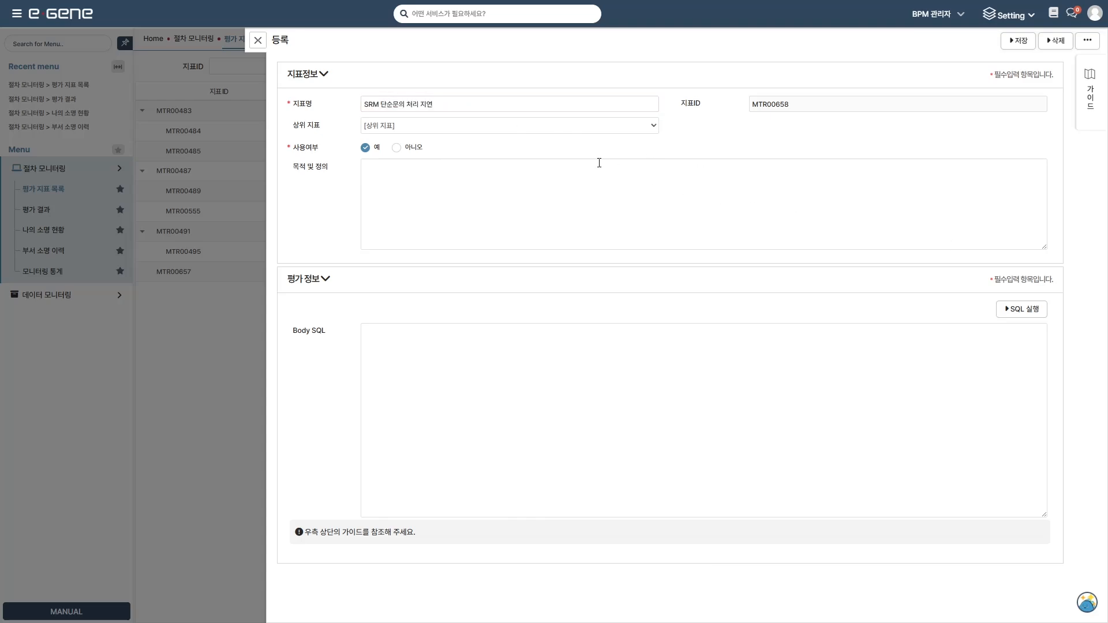
Step: Enter the purpose "서비스 요청 분류 단순문의에 대한 처리 완료 시점이 기준 기한을 초과한 티켓을 기준으로 서비스 요청 처리 지연 현황을 파악합니다." and choose parent "SRM 단순문의"
left_click(556, 163)
type("서비스 요청 분류 단순문의에 대한 처리 완료 시점이 기준 기한을 초과한 티켓을 기준으로 서비스 요청 처리 지연 현황을 파악합니다.")
left_click(500, 124)
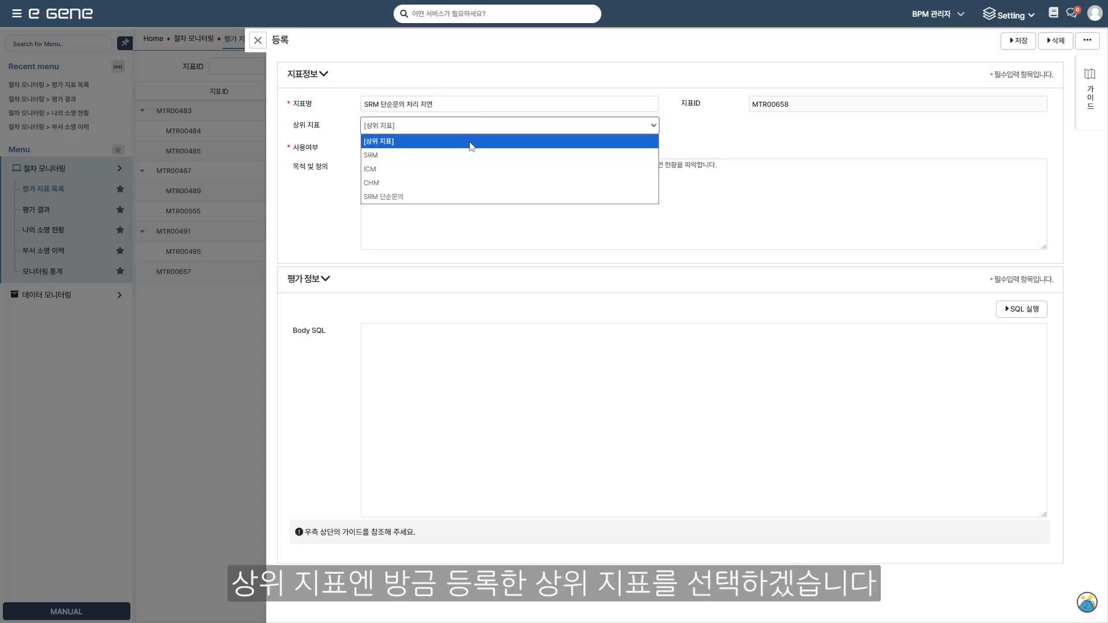
left_click(444, 197)
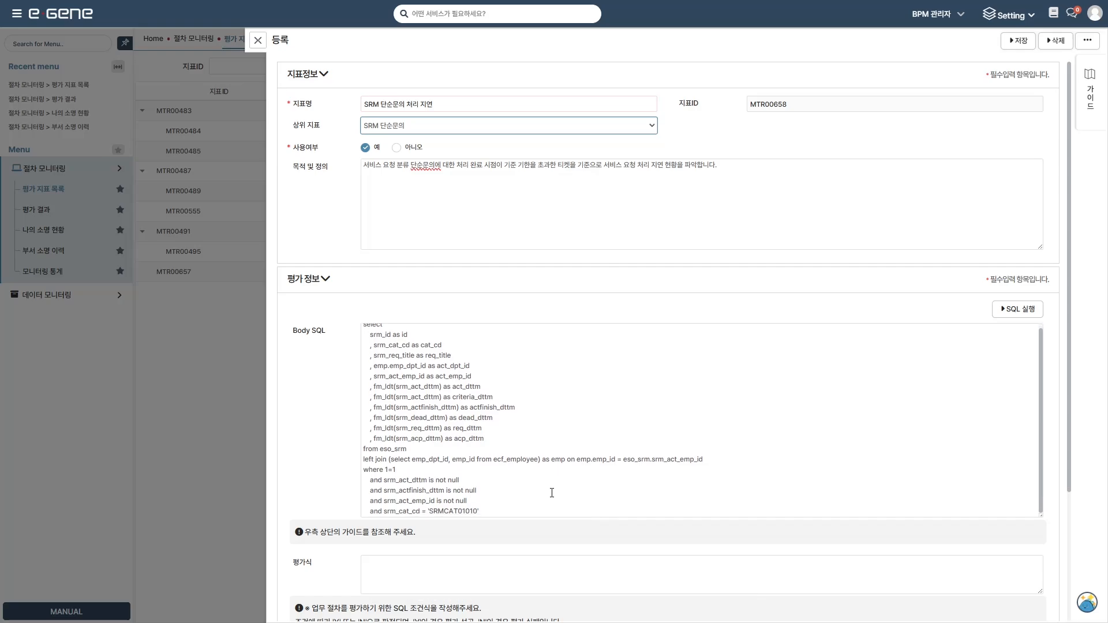
Step: Enter the evaluation formula if (datediff(actfinish_dttm, dead_dttm) > 1, 'N', 'Y') and the detail content concat('희망완료일시: ', dead_dttm, '\n실제완료일시: ', actfinish_dttm, '\n초과: ', datediff(actfinish_dttm, dead_dttm), '일')
scroll(508, 532, "down", 3)
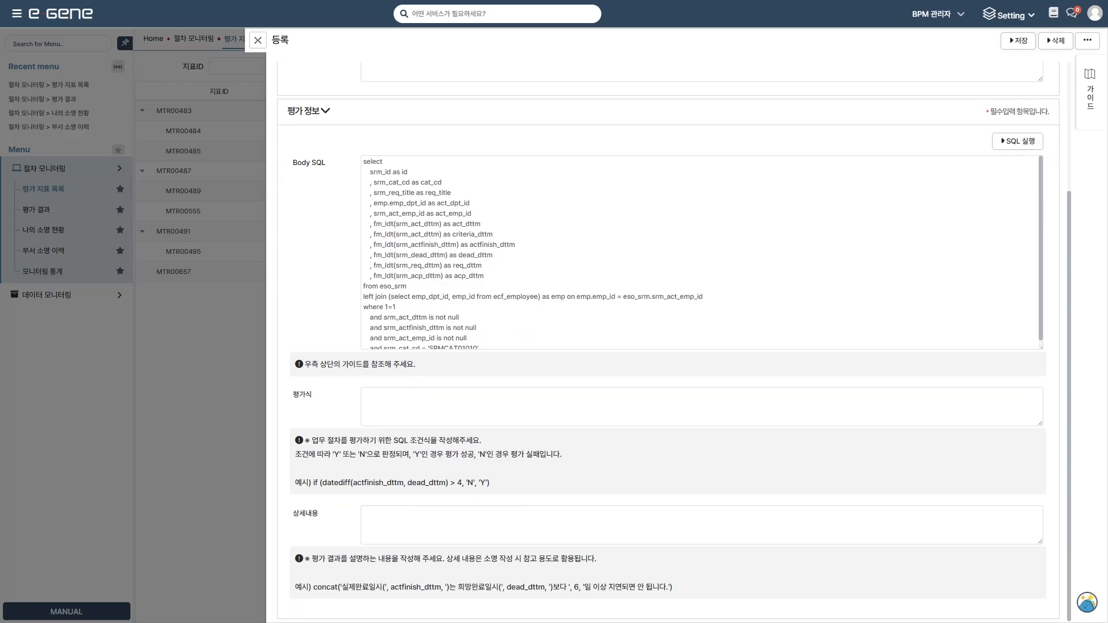
left_click(655, 388)
type("if (datediff(actfinish_dttm, dead_dttm) > 1, 'N', 'Y')")
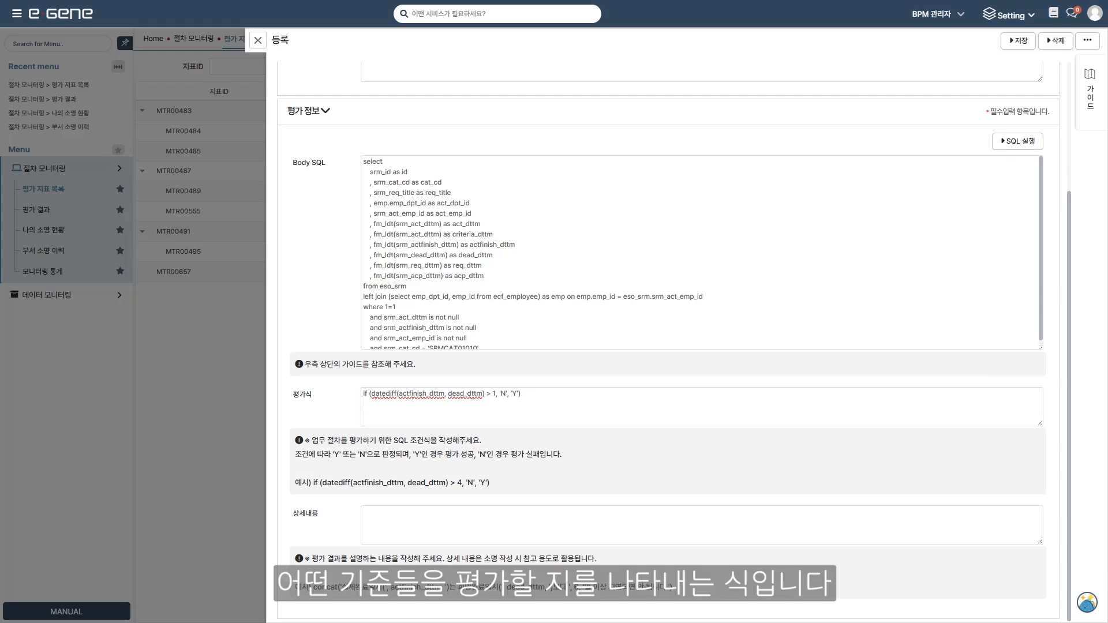
left_click(797, 534)
type("concat('희망완료일시: ', dead_dttm, '\\n실제완료일시: ', actfinish_dttm, '\\n초과: ', datediff(actfinish_dttm, dead_dttm), '일')")
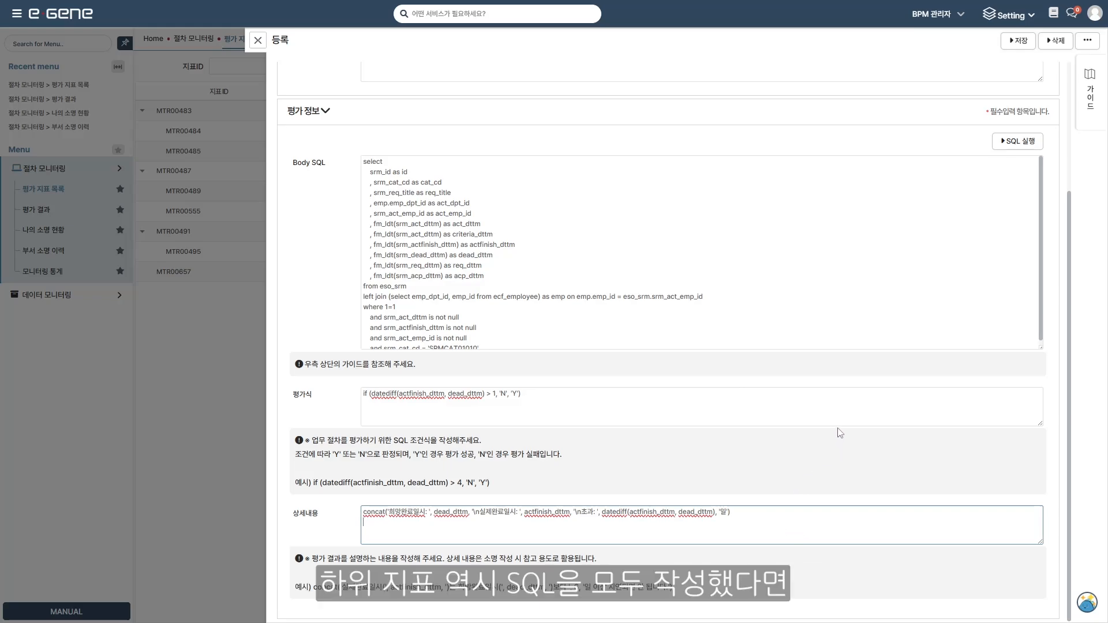
Step: Run the sub-indicator's SQL to check it and save the sub-indicator
left_click(1014, 142)
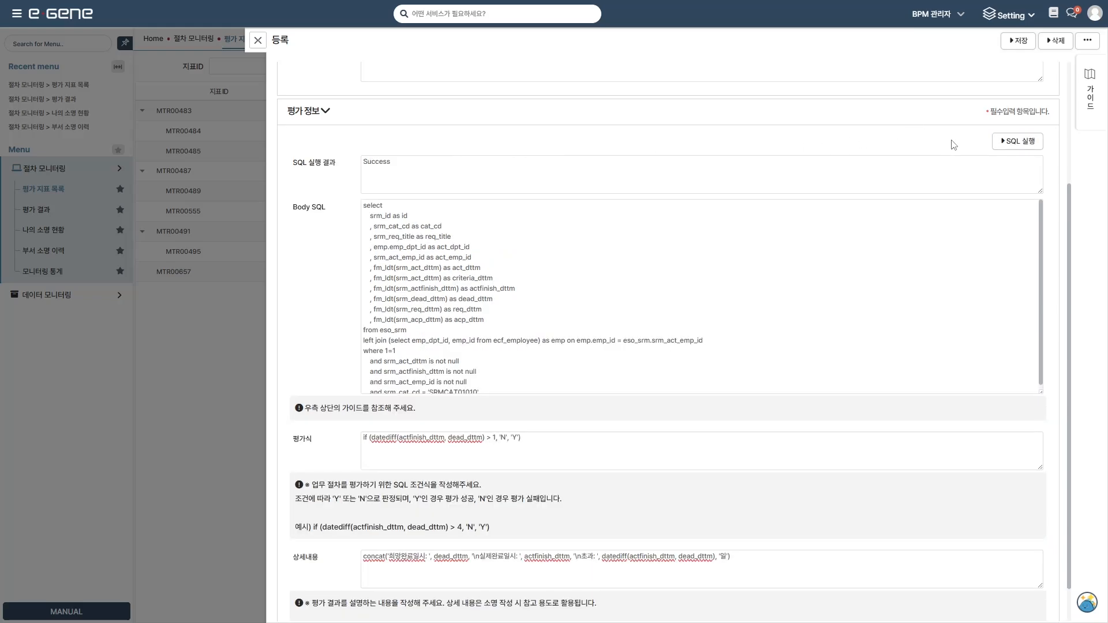
left_click(1018, 40)
left_click(628, 325)
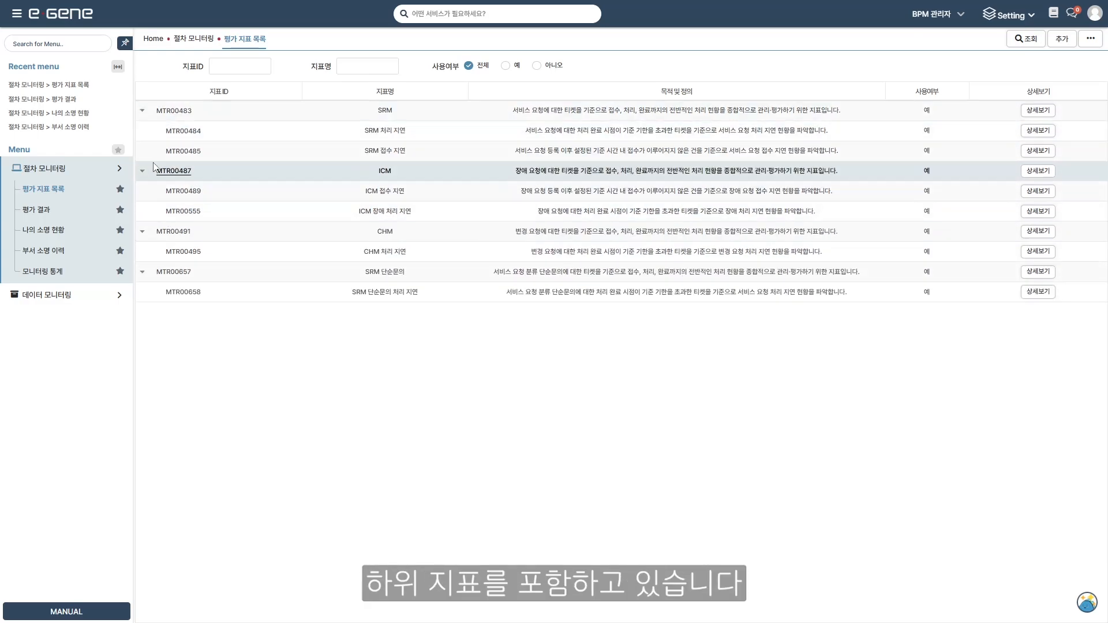
Step: View the registered details of the SRM indicator and the SRM 접수 지연 indicator, closing each one
left_click(170, 111)
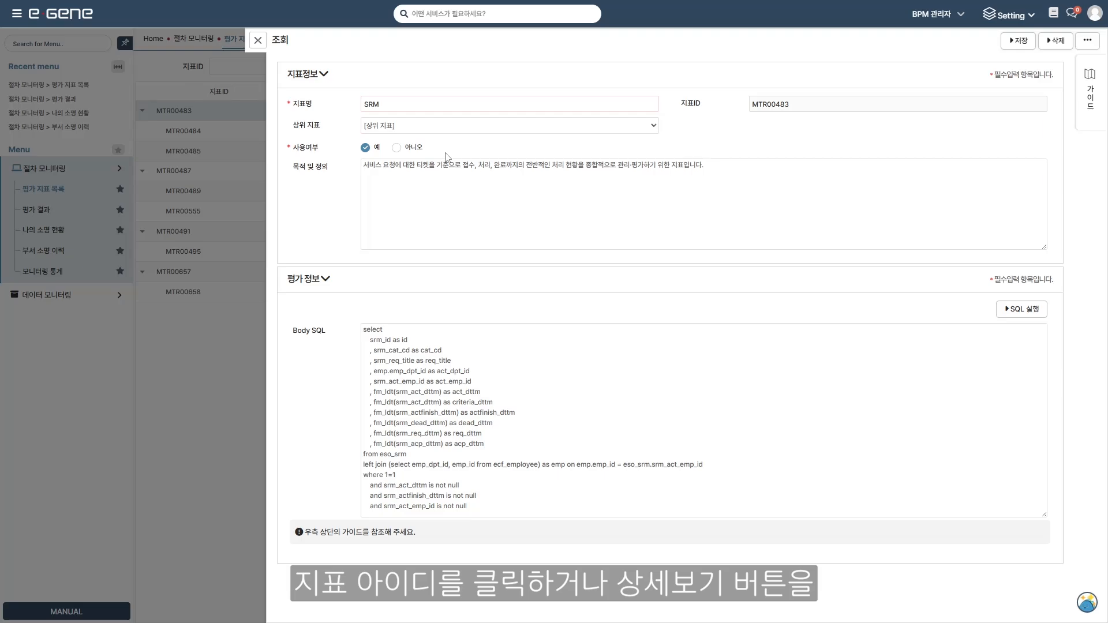
left_click(255, 38)
left_click(1037, 151)
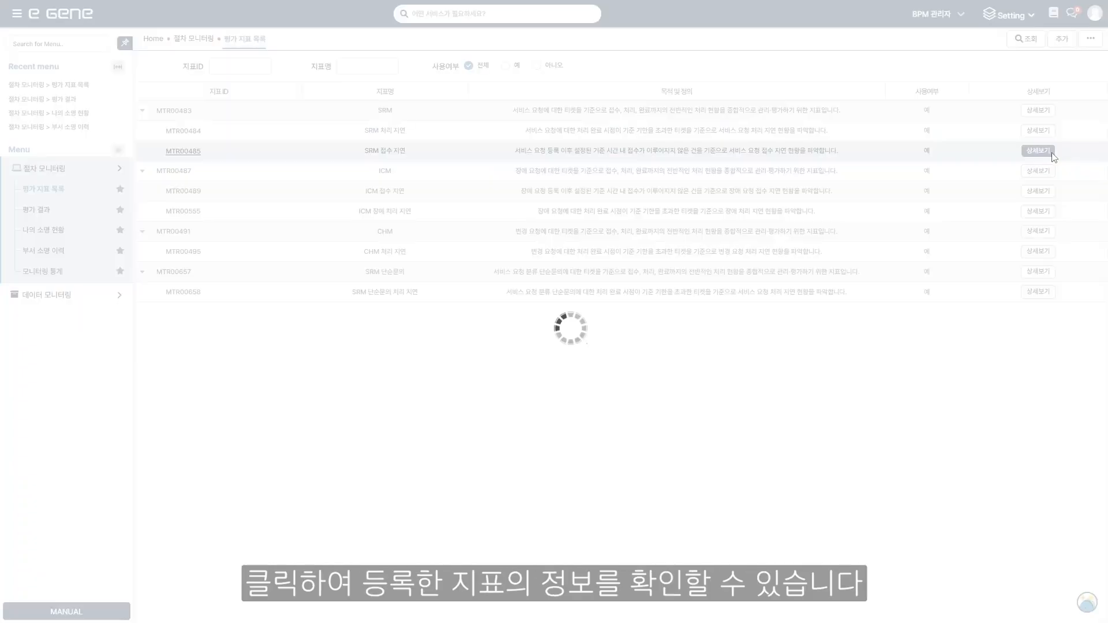
scroll(452, 193, "down", 3)
scroll(453, 194, "up", 5)
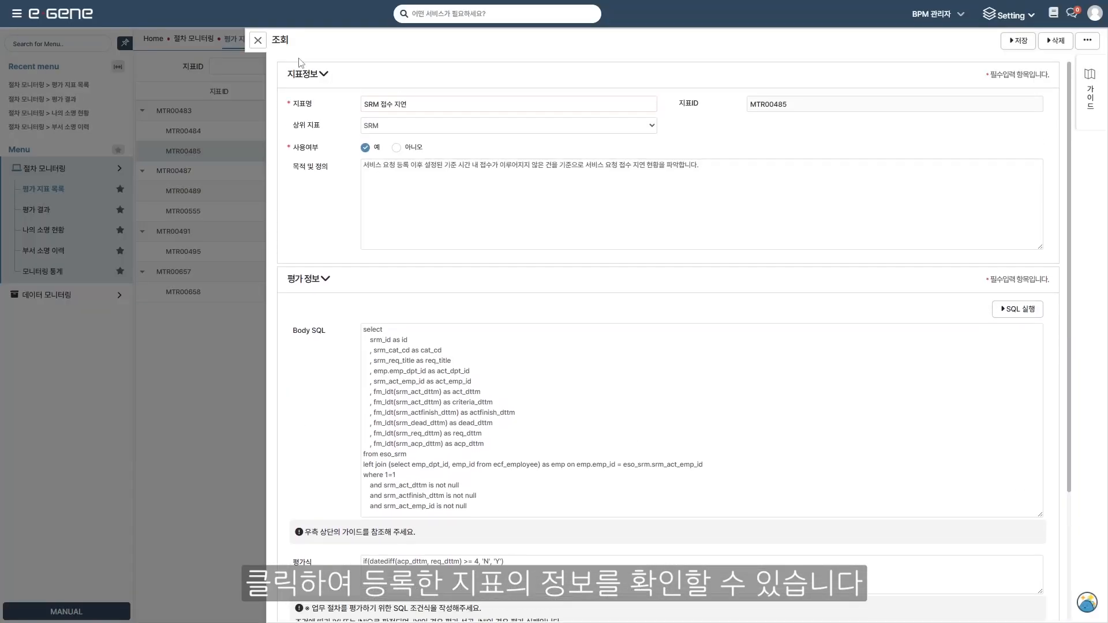
left_click(264, 42)
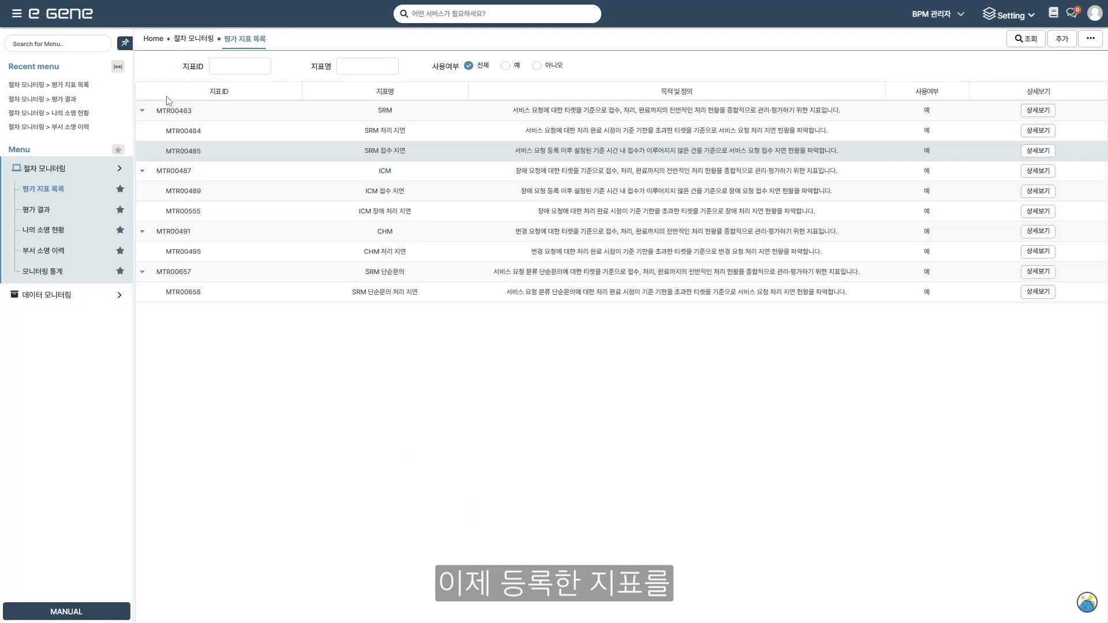
Step: Open the 평가 결과 page and check the evaluation results for December 2025
left_click(39, 211)
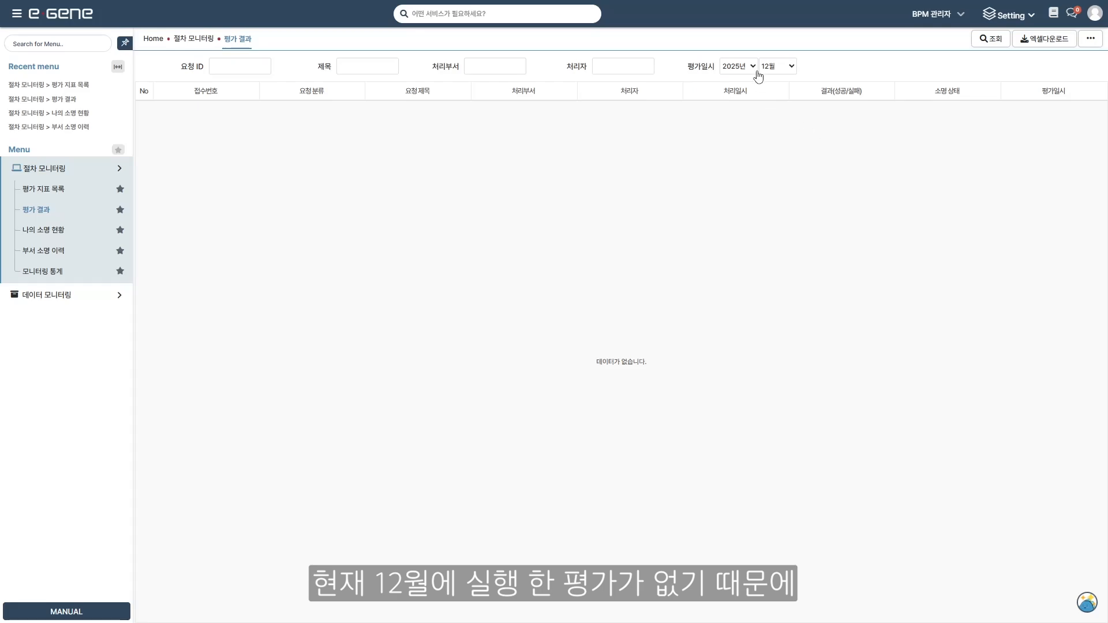
left_click_drag(649, 362, 594, 364)
left_click(675, 331)
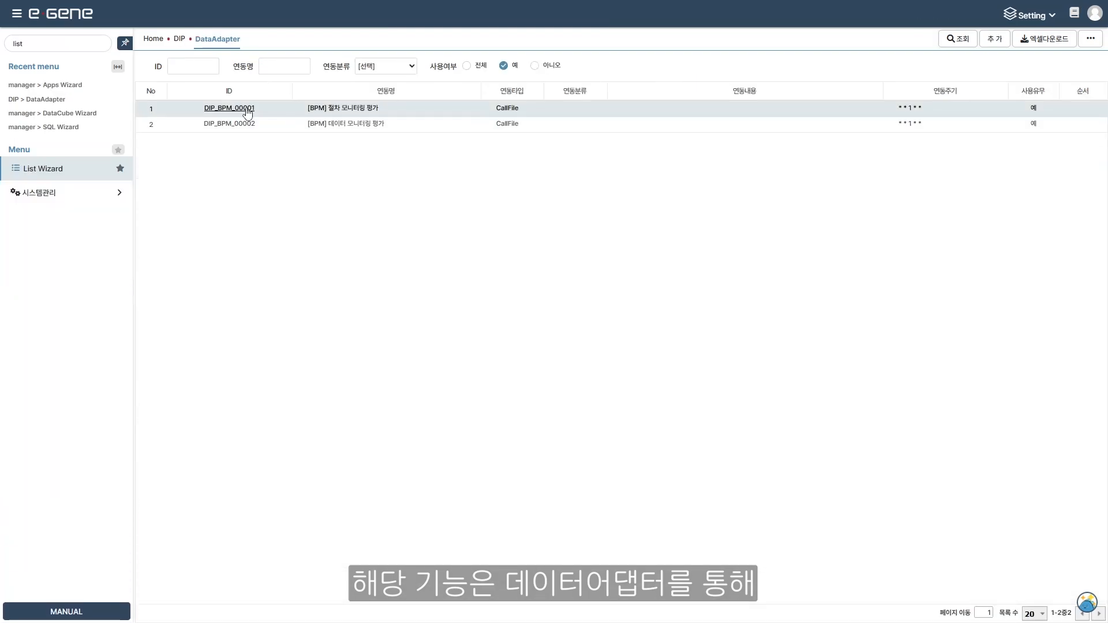
Step: Run the collection of data adapter DIP_BPM_00001 manually and refresh the December 2025 evaluation results
left_click(247, 109)
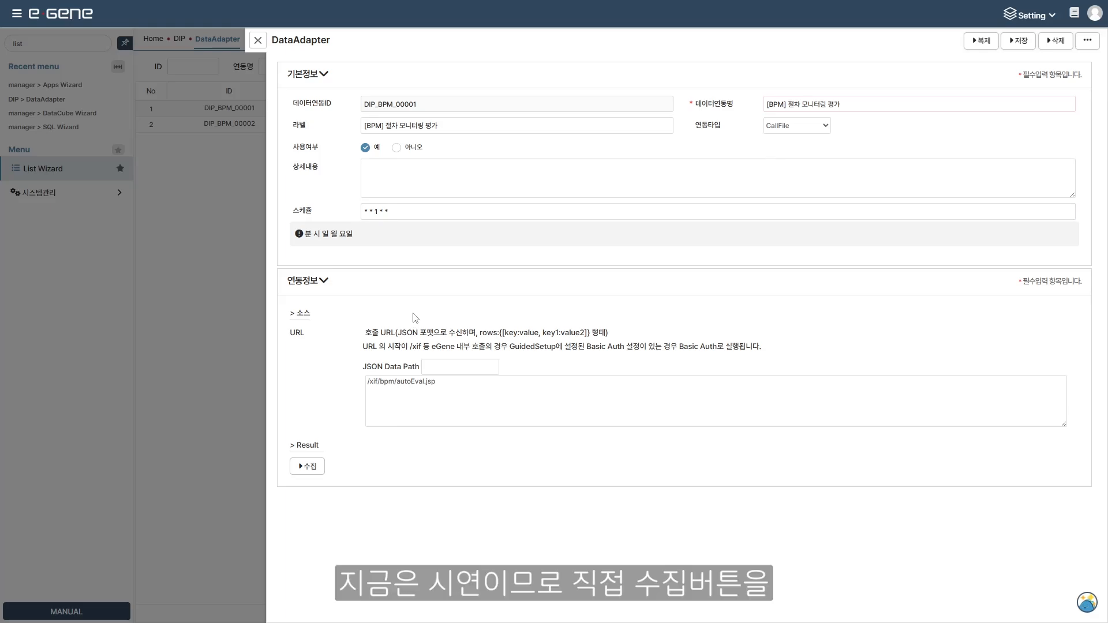
left_click(309, 467)
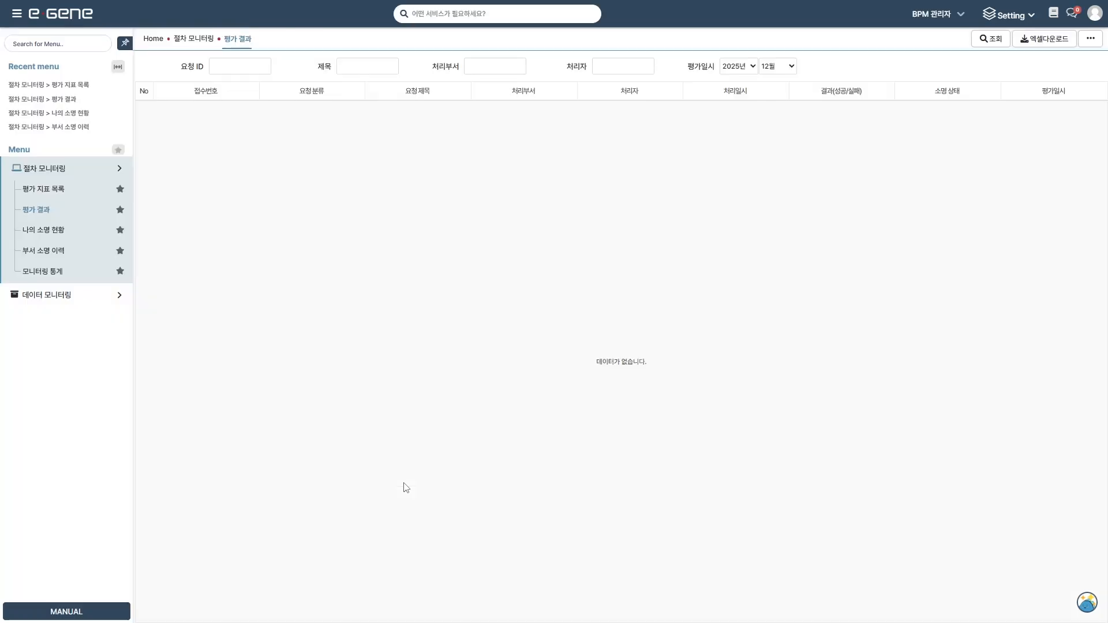
left_click(991, 40)
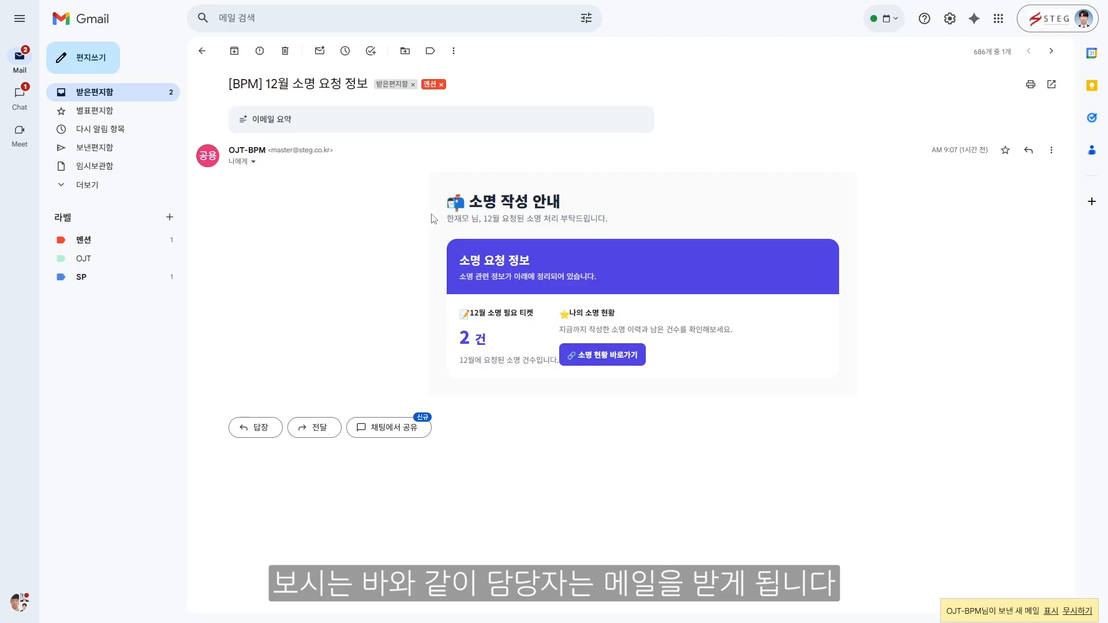
Step: Read the [BPM] 12월 소명 요청 정보 email and check how many December tickets need an explanation
left_click_drag(436, 218, 614, 226)
left_click(613, 227)
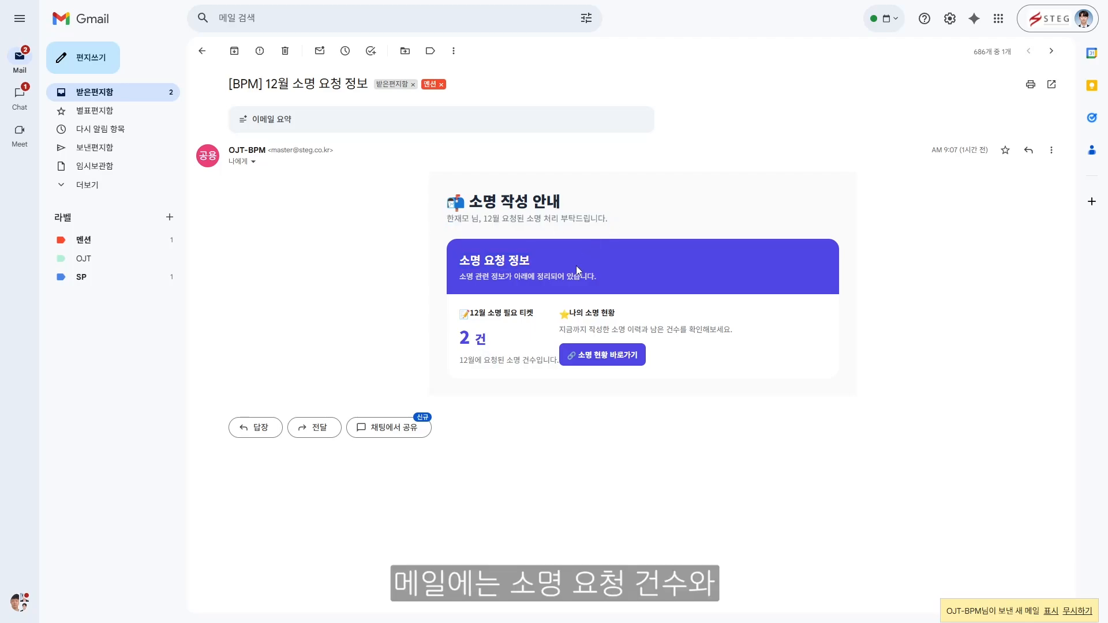
left_click_drag(489, 342, 459, 340)
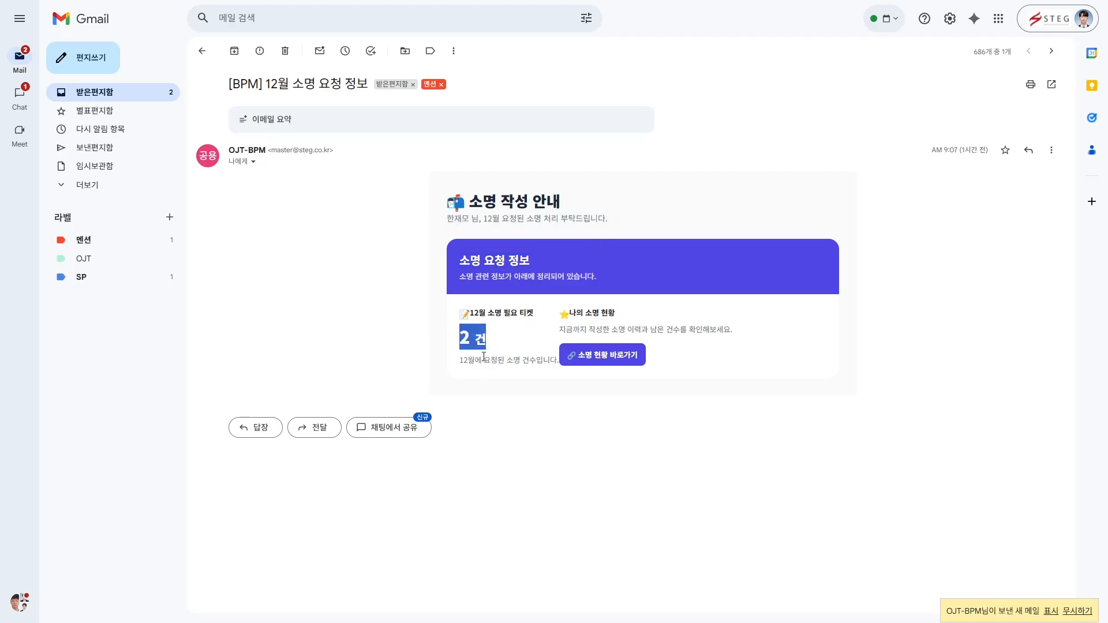
left_click(538, 395)
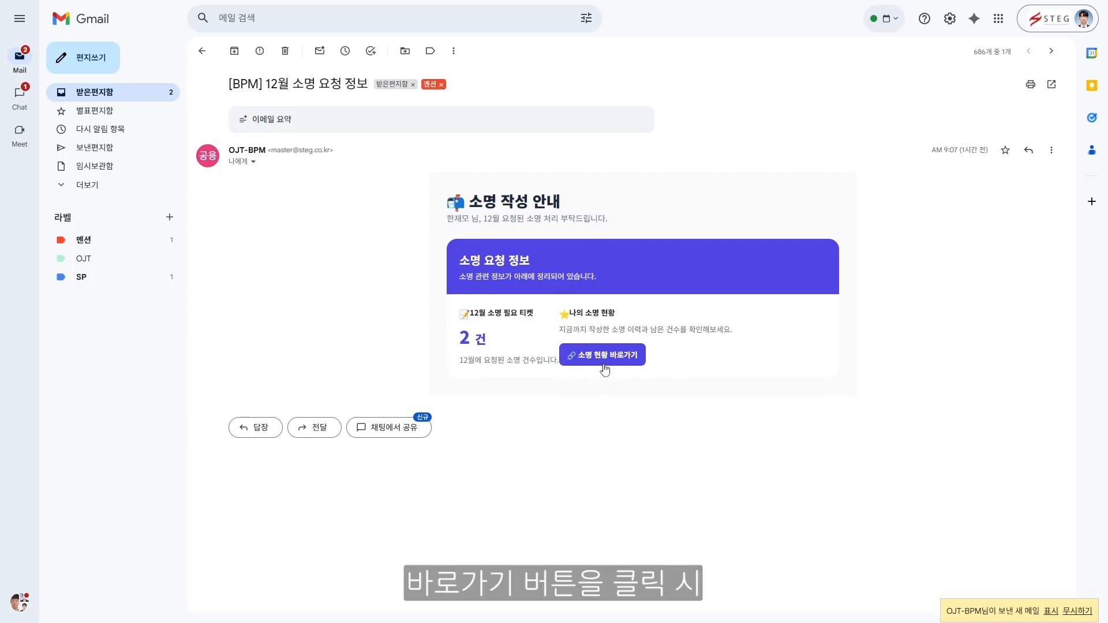
Step: Follow the email's link to 나의 소명 현황, open EXP01156 and enter "담당자 병가로 인해 지연되었습니다." as the SRM 접수 지연 explanation
left_click(605, 361)
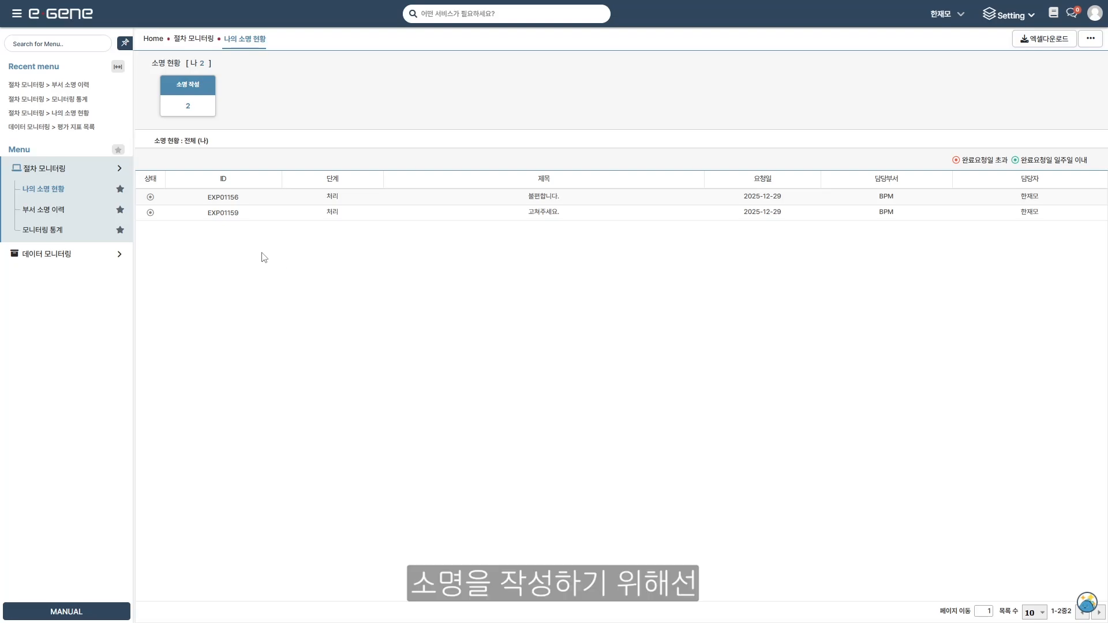
left_click(223, 197)
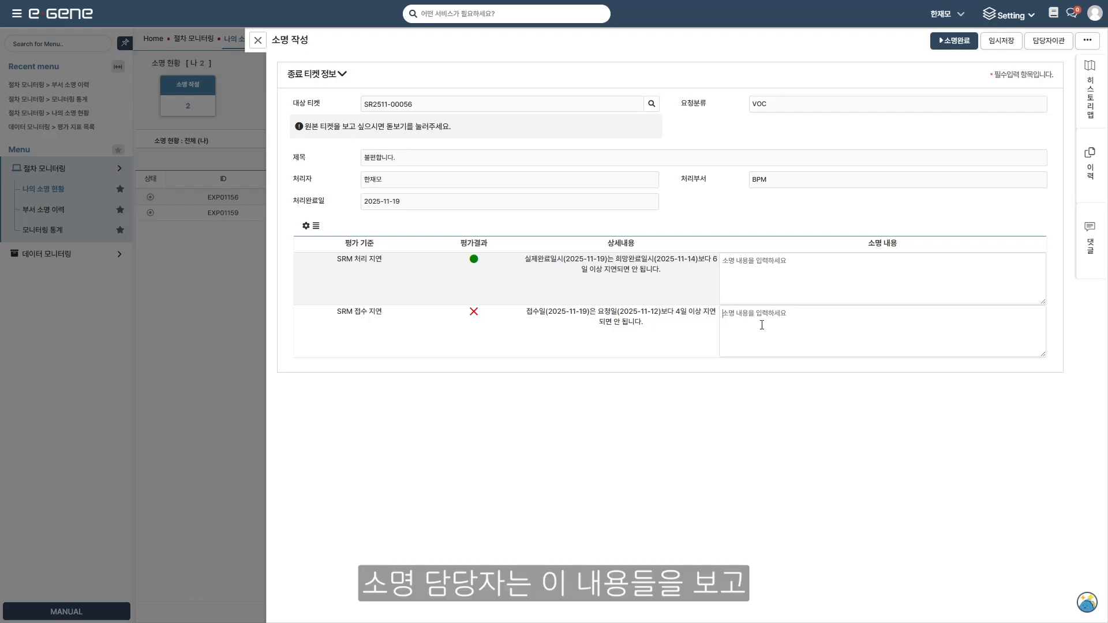
type("담당자 병가로 인해 지연되었습니다.")
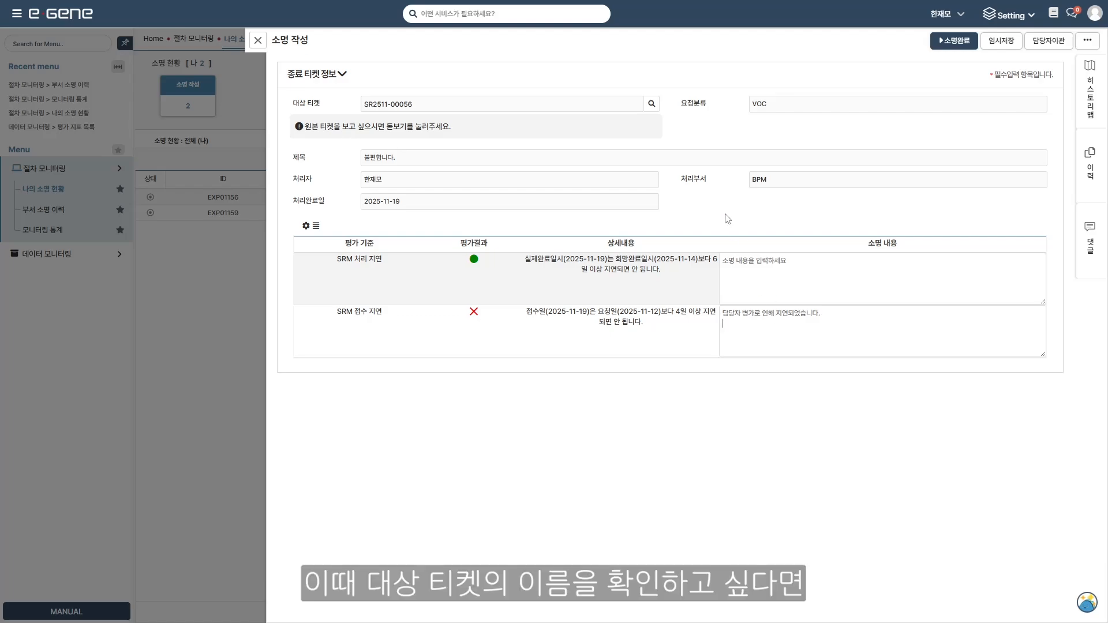
Step: View the original ticket SR2511-00056 and its history map from the explanation form, and close the ticket
left_click(651, 103)
scroll(559, 168, "down", 5)
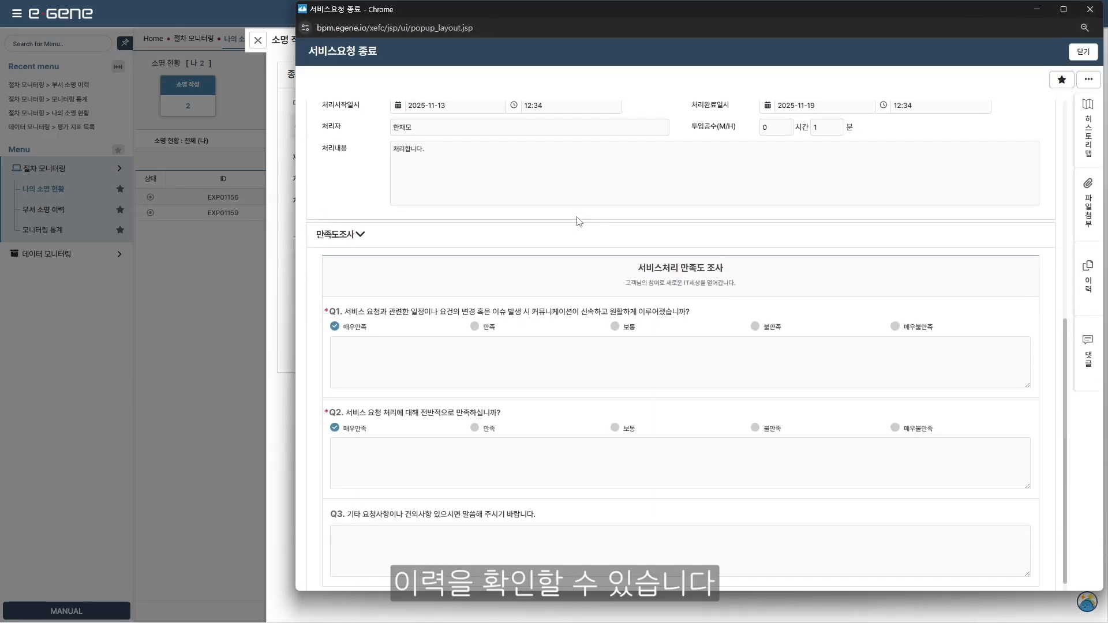
scroll(915, 168, "up", 7)
left_click(1086, 148)
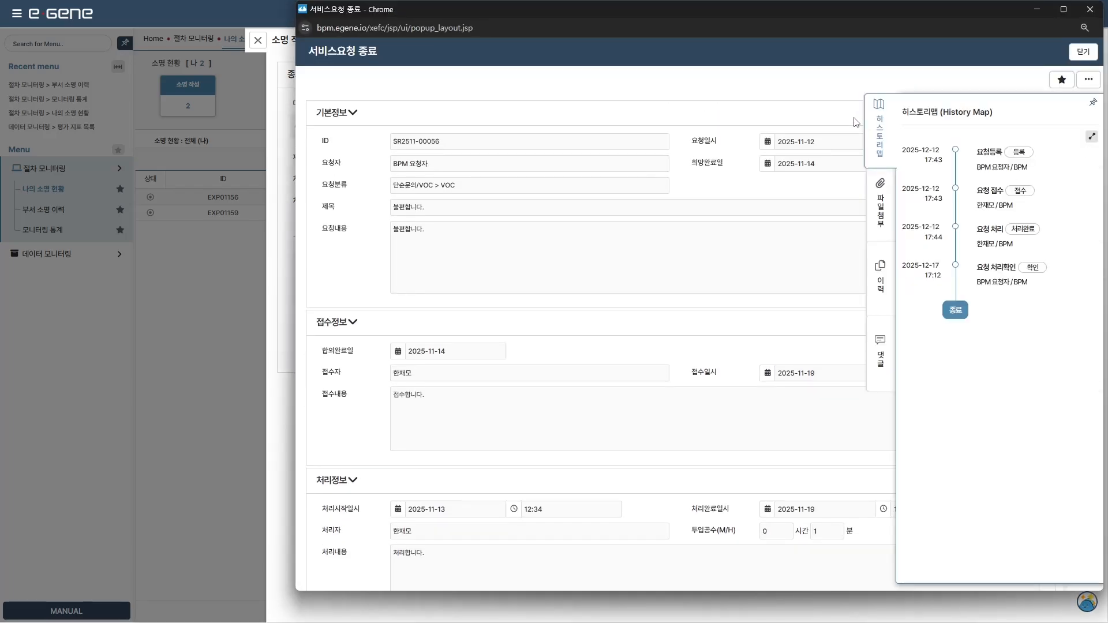
left_click(810, 106)
left_click(1085, 53)
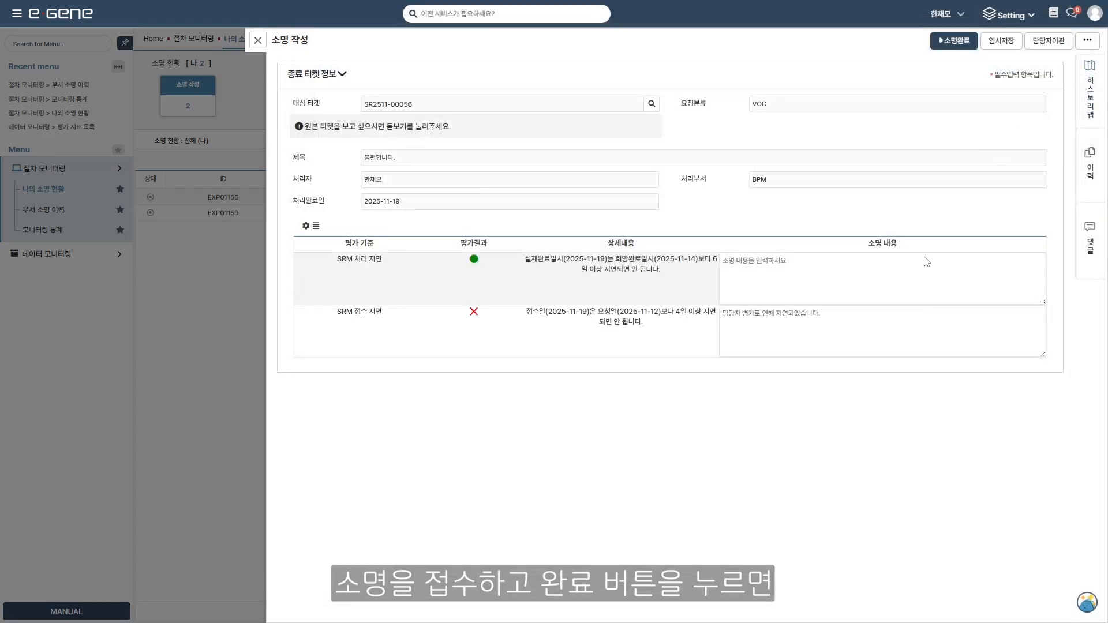
Step: Complete the explanation for ticket SR2511-00056 and confirm it
left_click(947, 45)
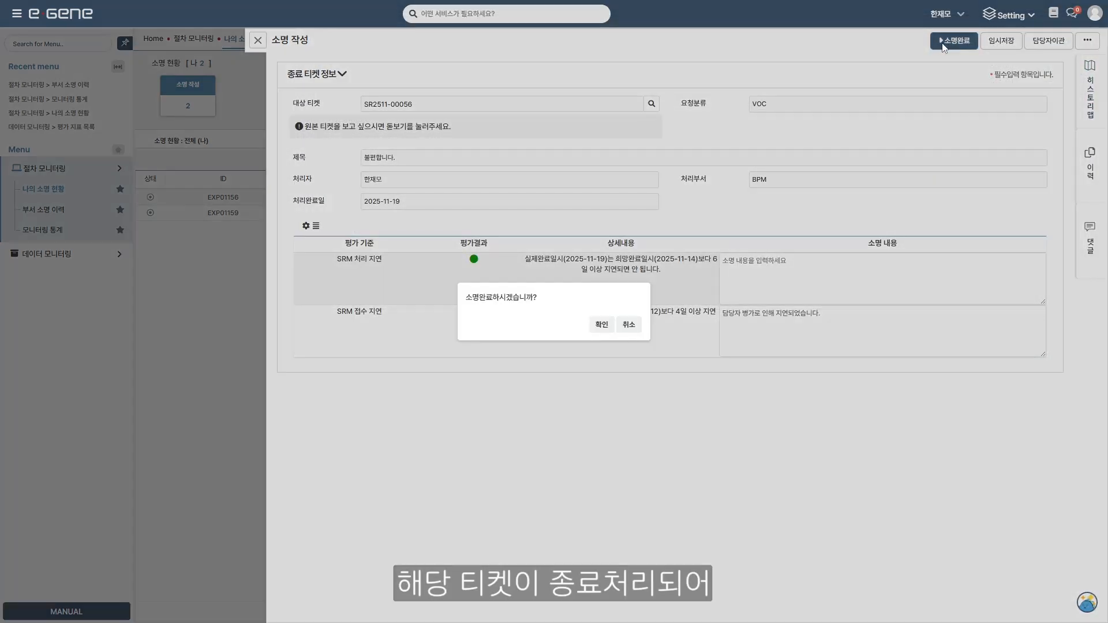
left_click(597, 327)
left_click(627, 326)
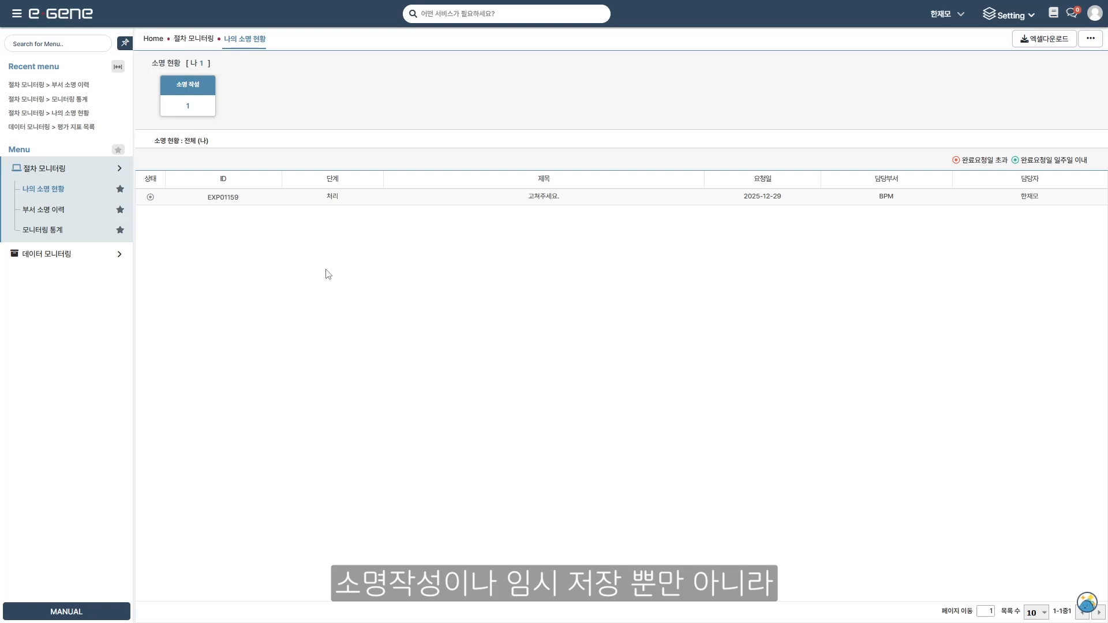
Step: View the 담당자이관 options for explanation EXP01159, closing the dialog and the form without transferring it
left_click(225, 198)
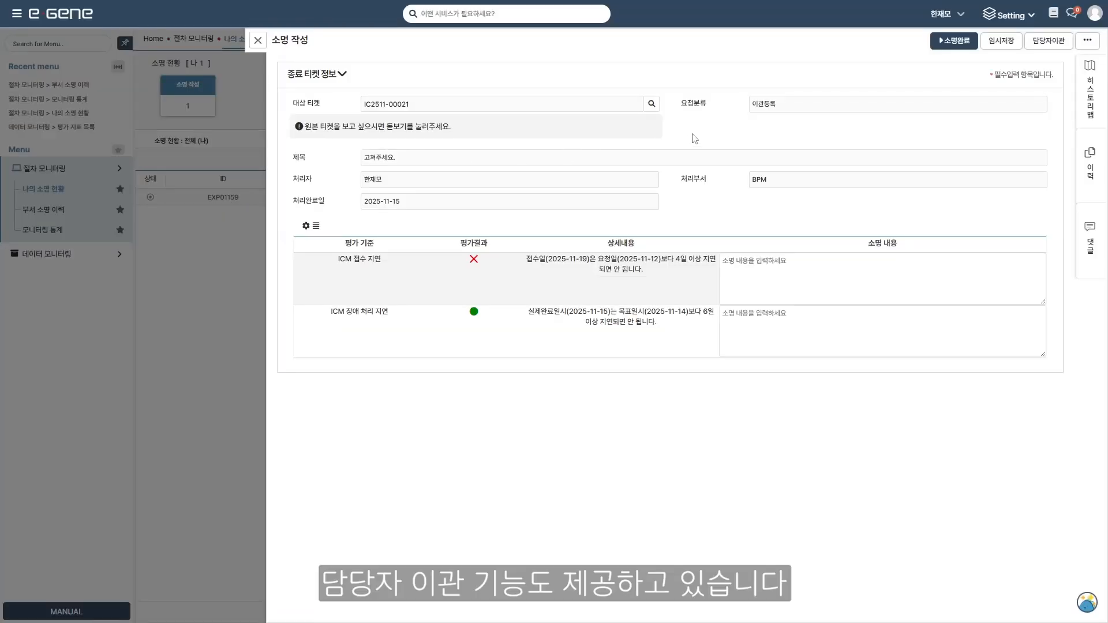
left_click(1047, 41)
left_click(601, 324)
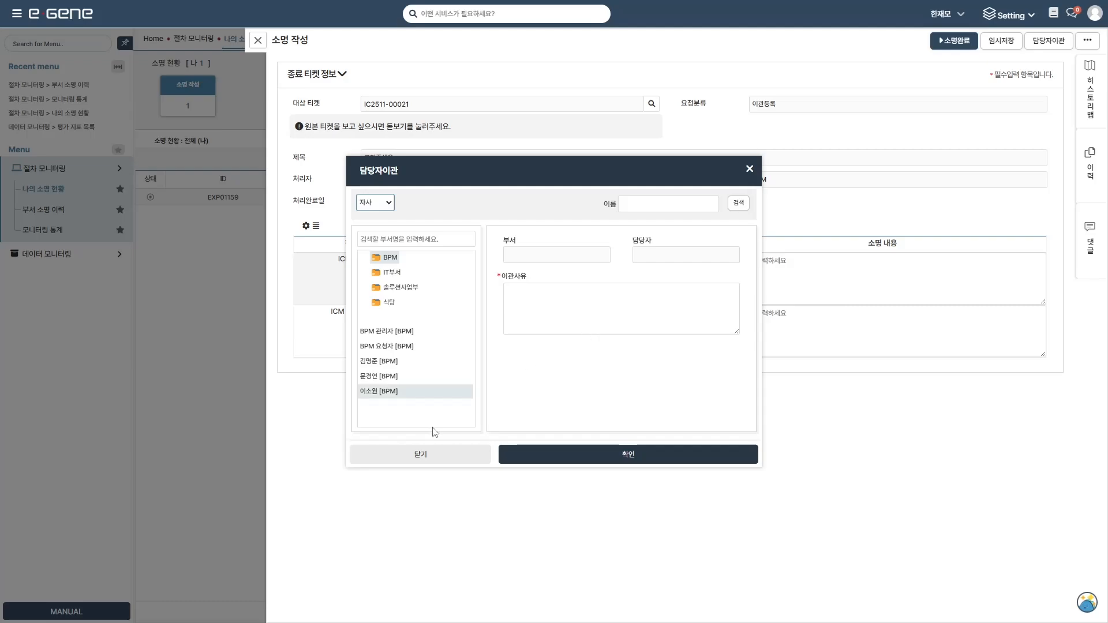
left_click(428, 459)
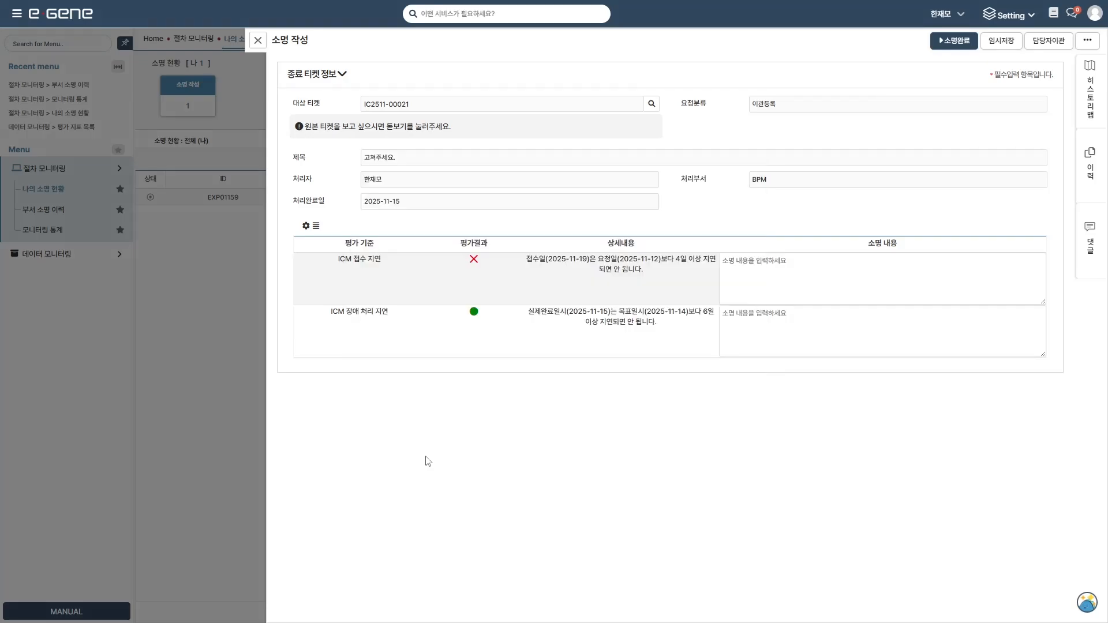
left_click(255, 41)
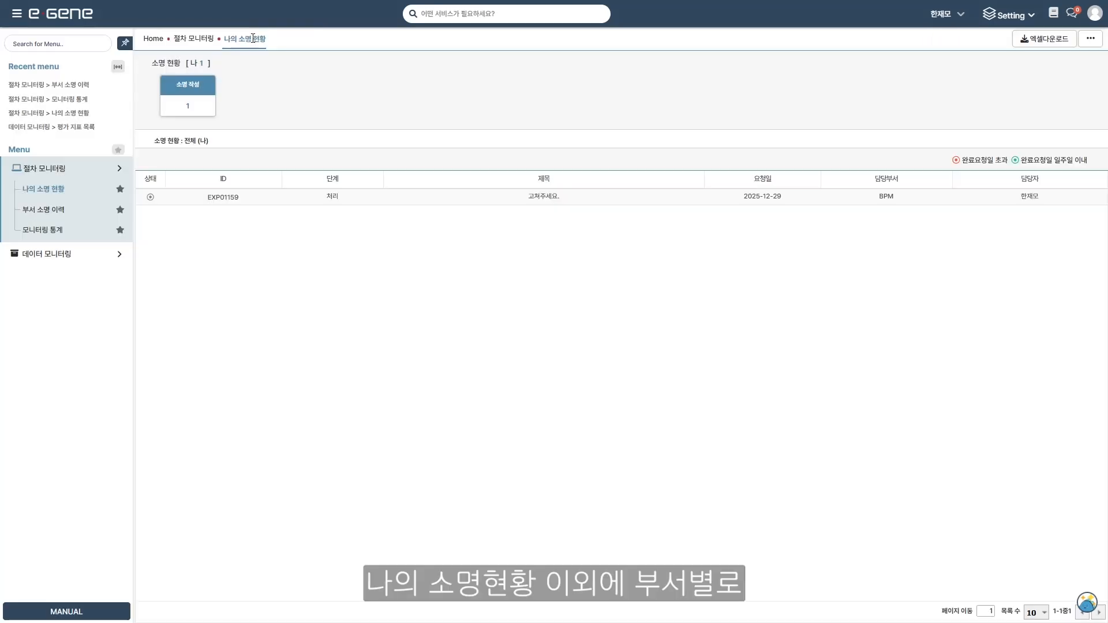
Step: Check the 부서 소명 이력 list with its status and month filter options, and view the 모니터링 통계 page
left_click(56, 215)
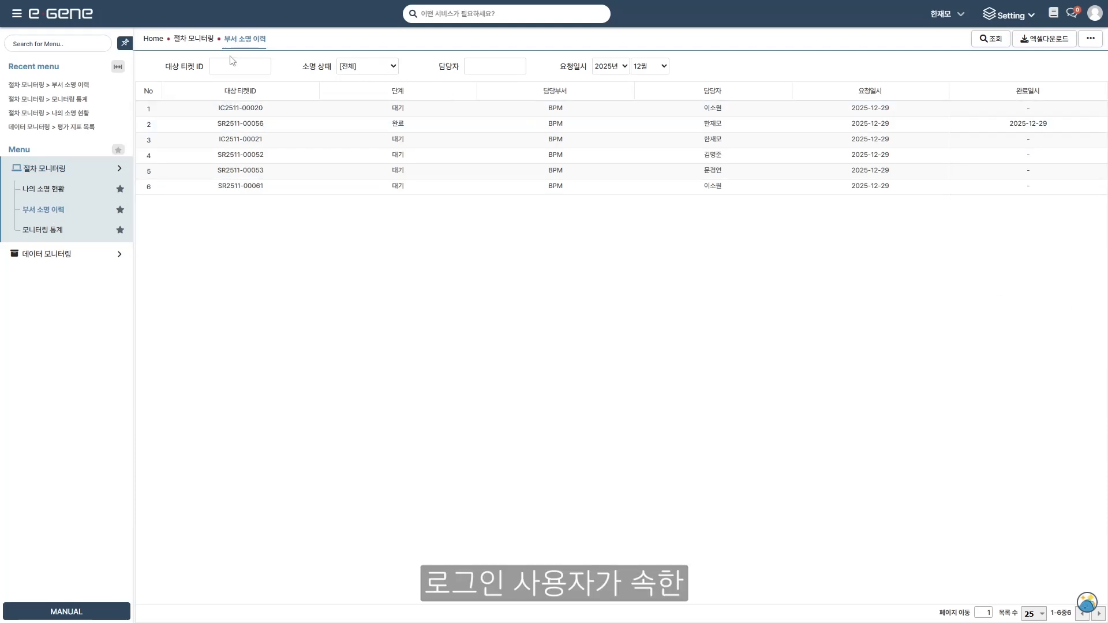
left_click(257, 66)
left_click(367, 67)
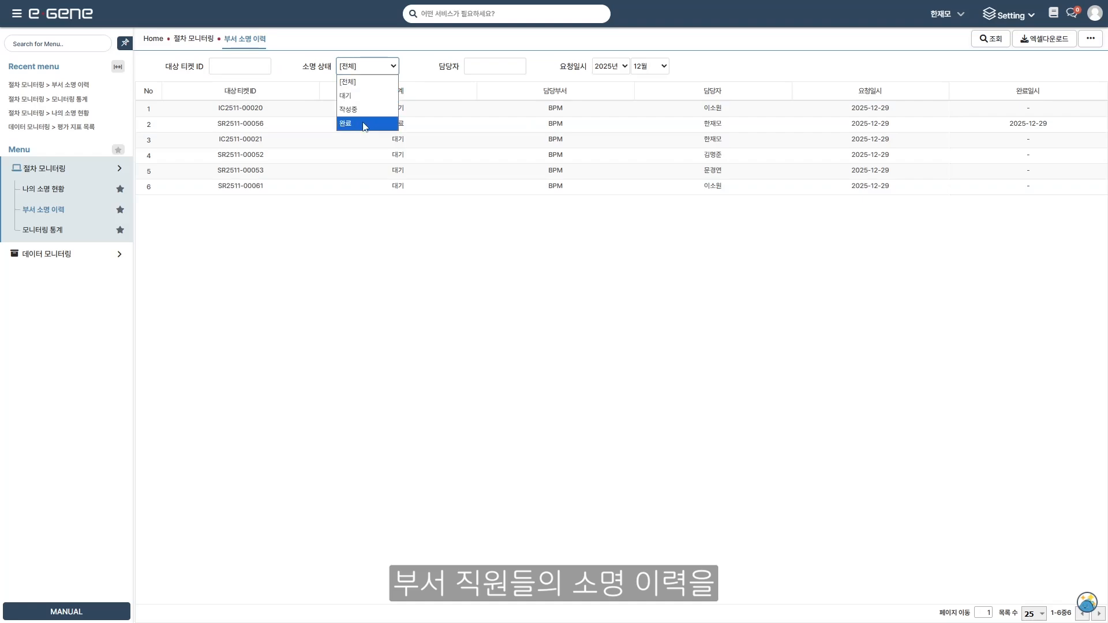
left_click(422, 72)
left_click(647, 67)
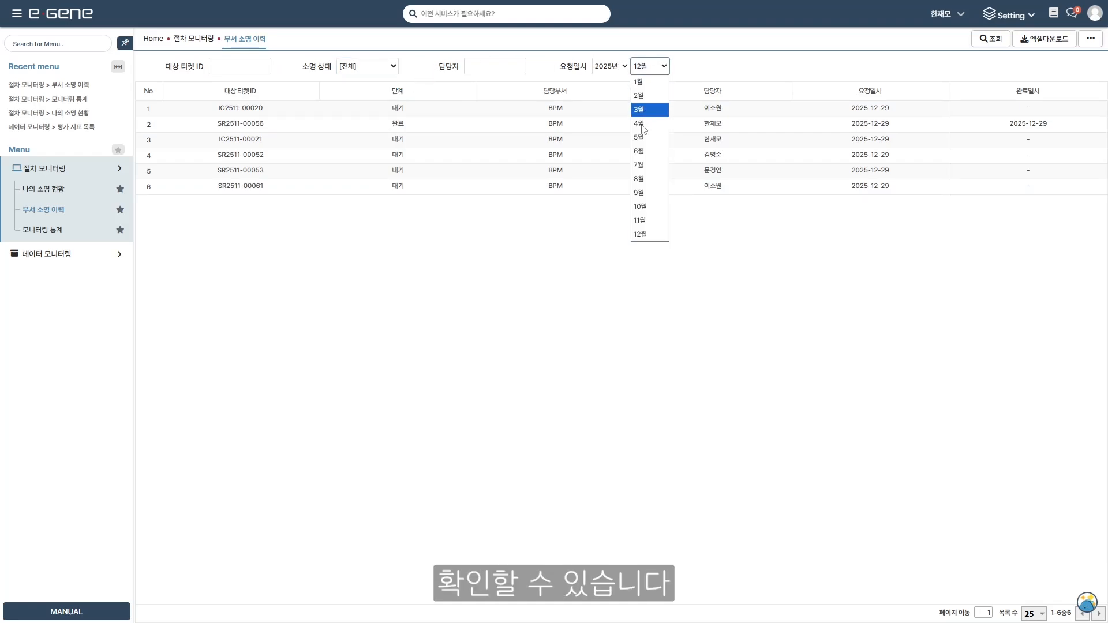
left_click(690, 56)
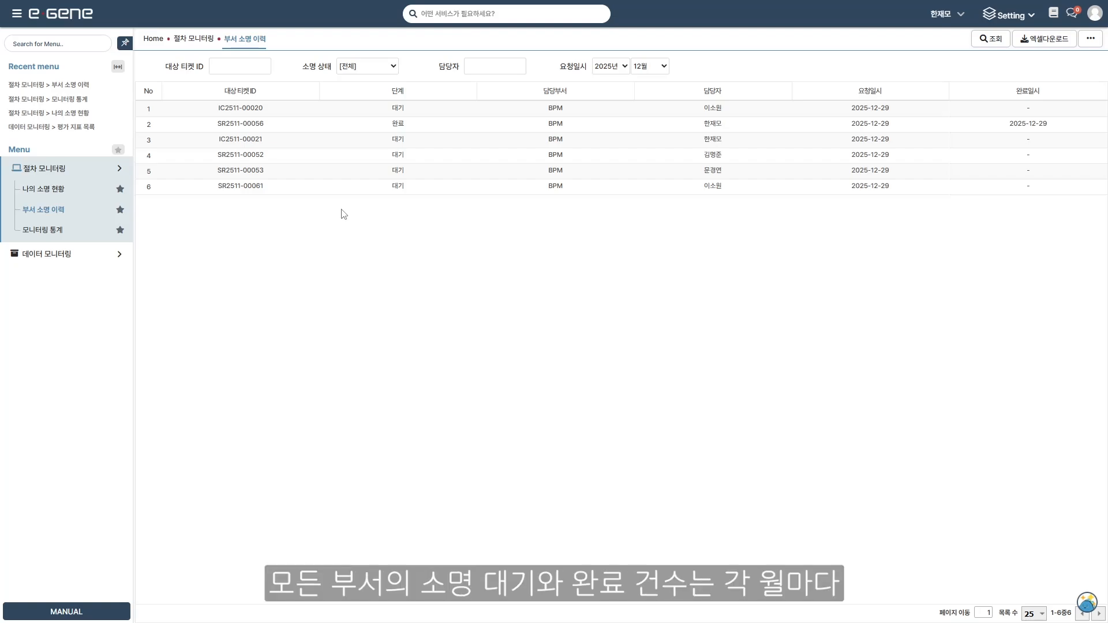
left_click(60, 237)
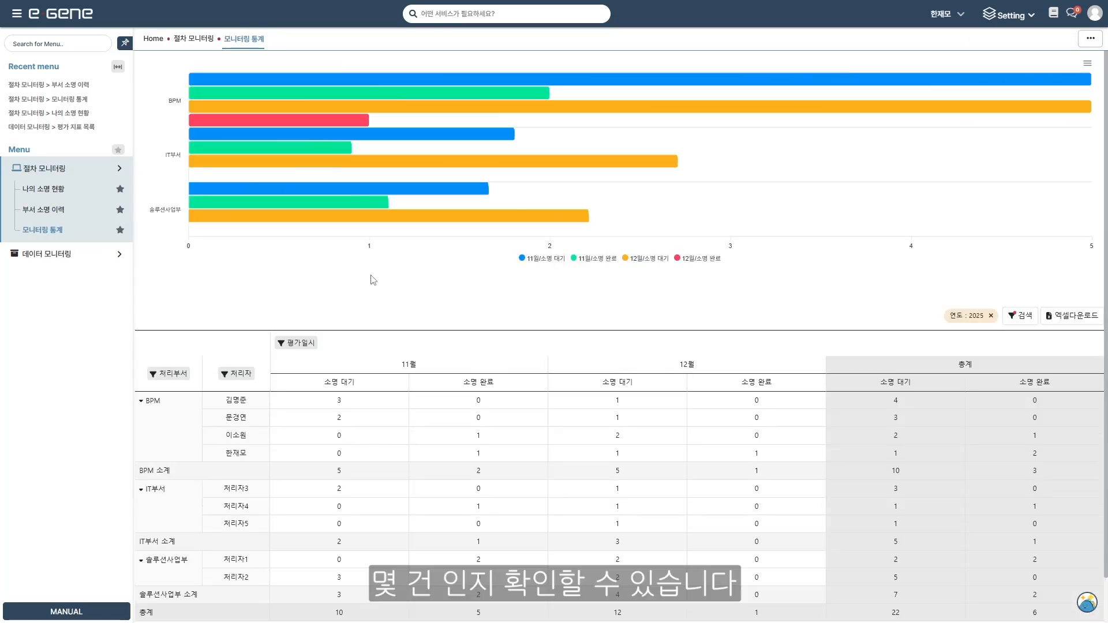
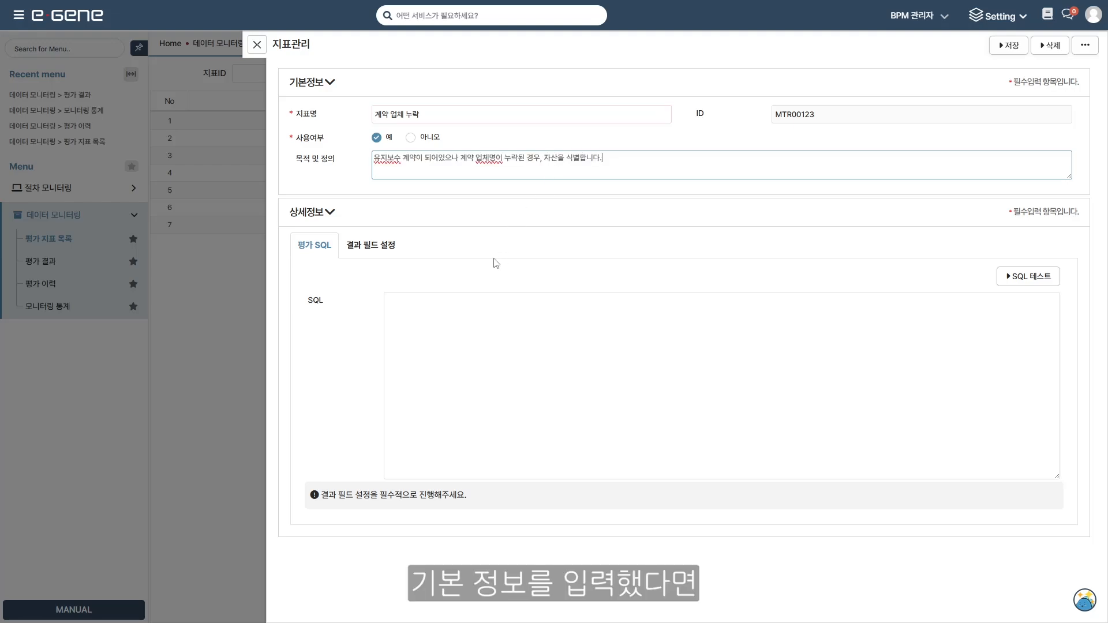
Step: Enter and test SQL selecting cm_id as id, cm_name as name, cm_ctr_org as ctr from eso_cm where cm_mtn_yn = '1' and cm_ctr_org is null
left_click(490, 278)
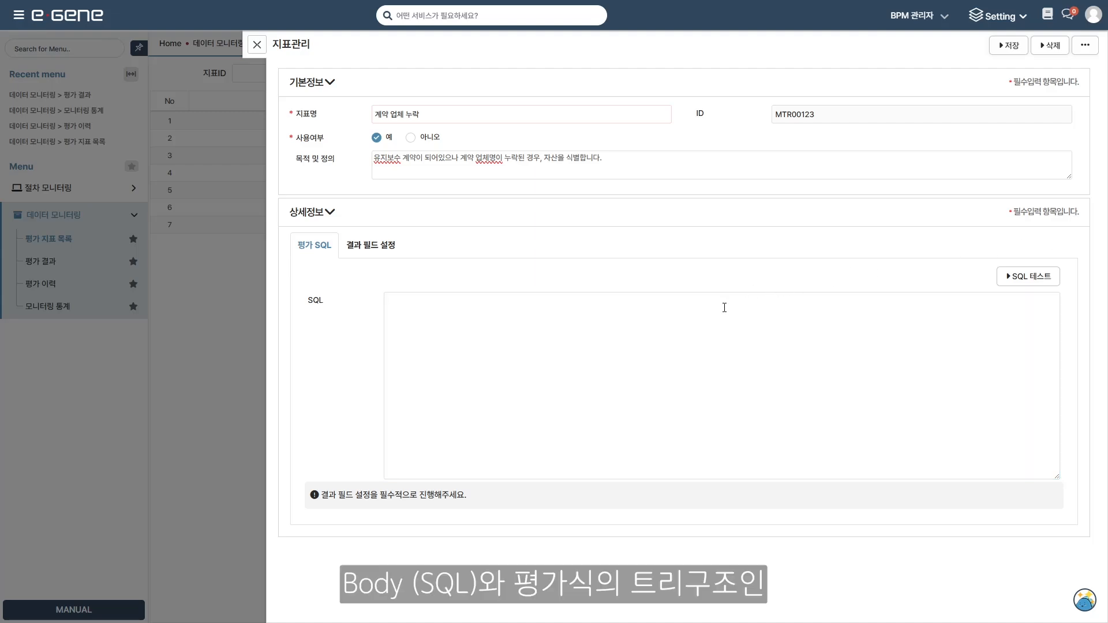
left_click(695, 322)
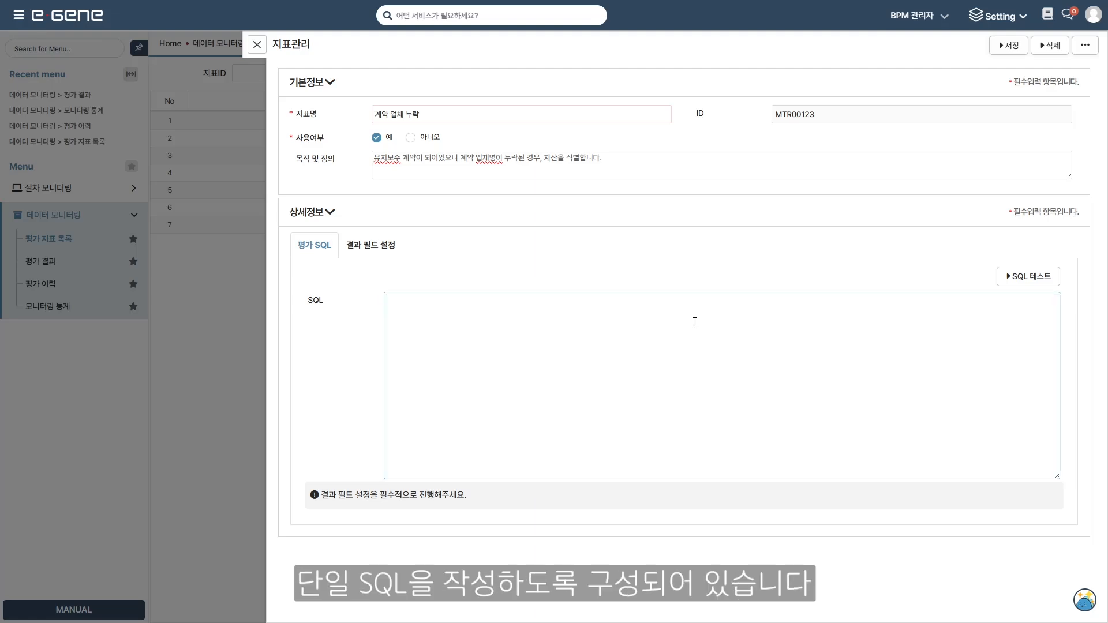
type("select cm_id as id     , cm_name as name     , cm_ctr_org as ctr from eso_cm where 1=1     and cm_mtn_yn = '1'     and cm_ctr_org is null;")
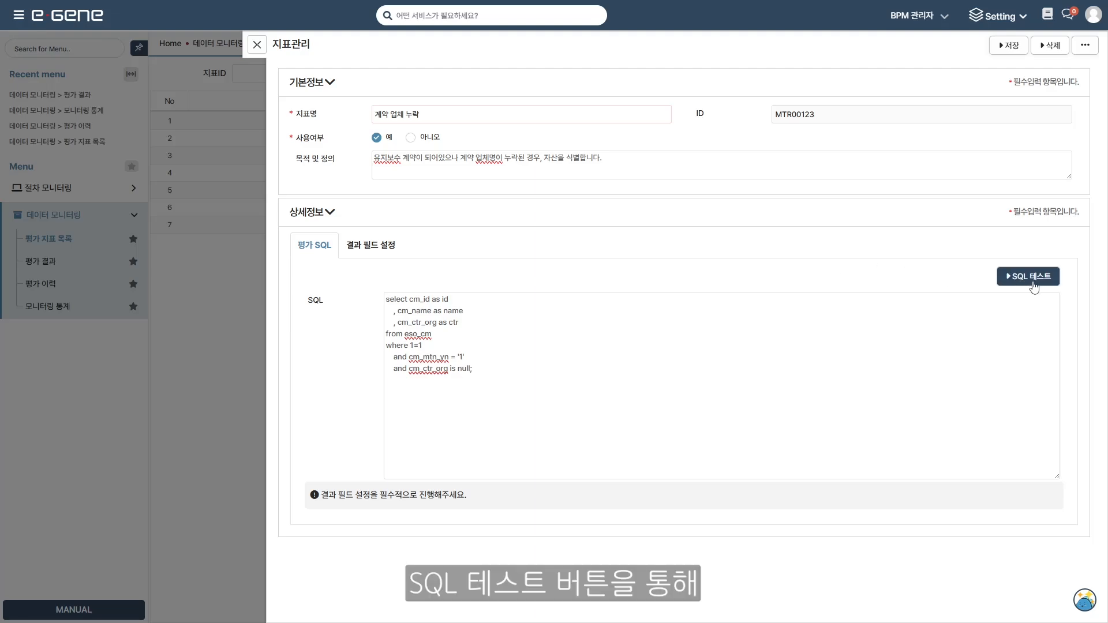
left_click(1015, 283)
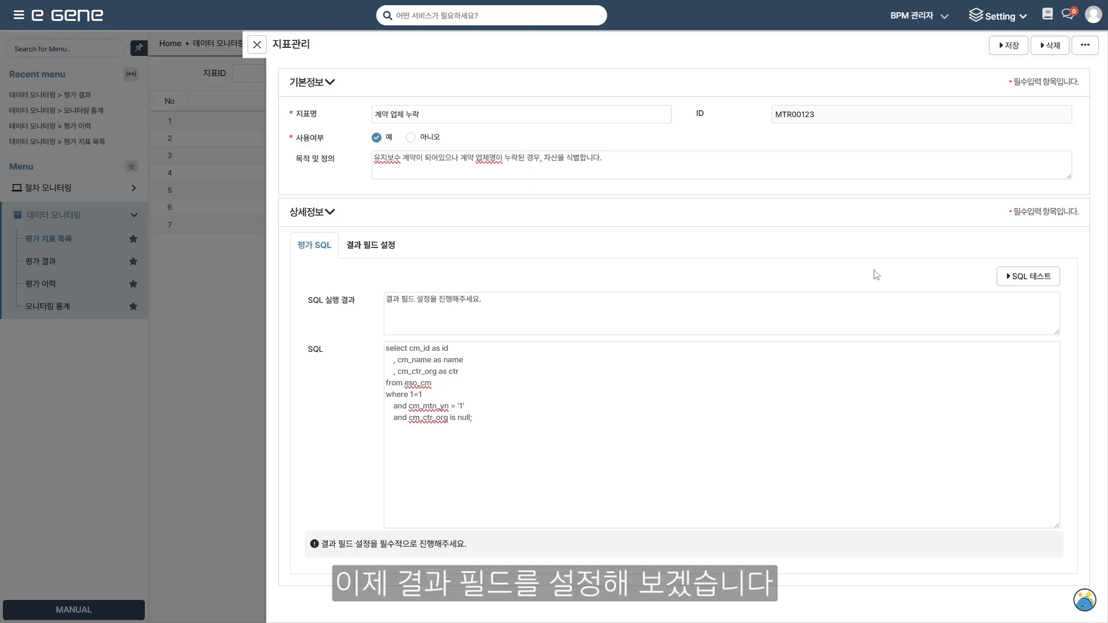
Step: Set the result field aliases of the 계약 업체 누락 indicator: ID to id, Name to name and Data to ctr
left_click(371, 248)
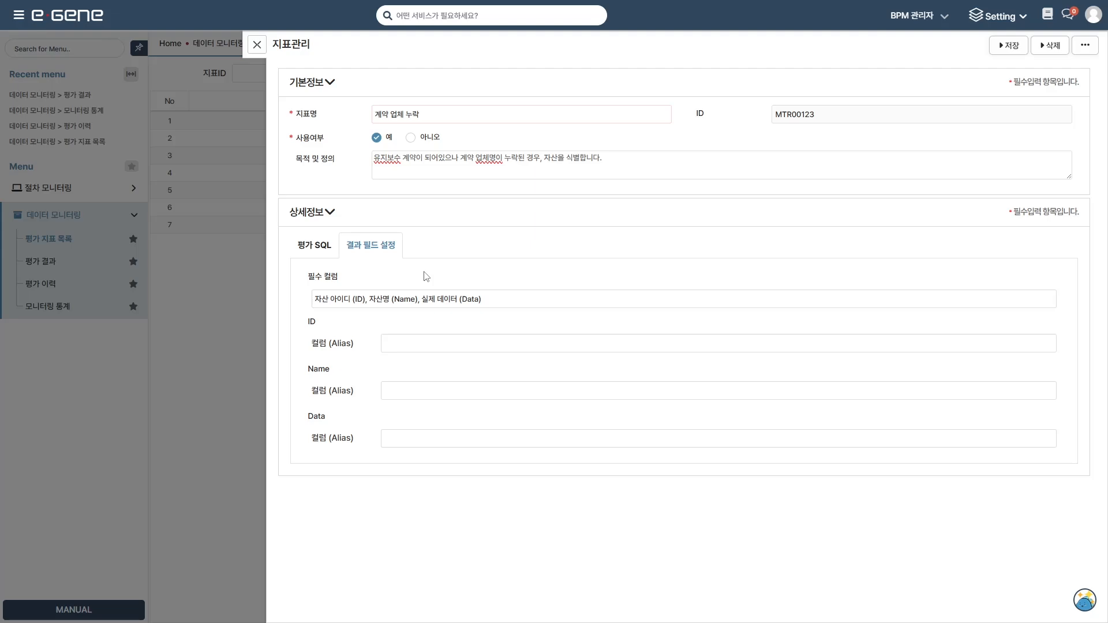
left_click(314, 254)
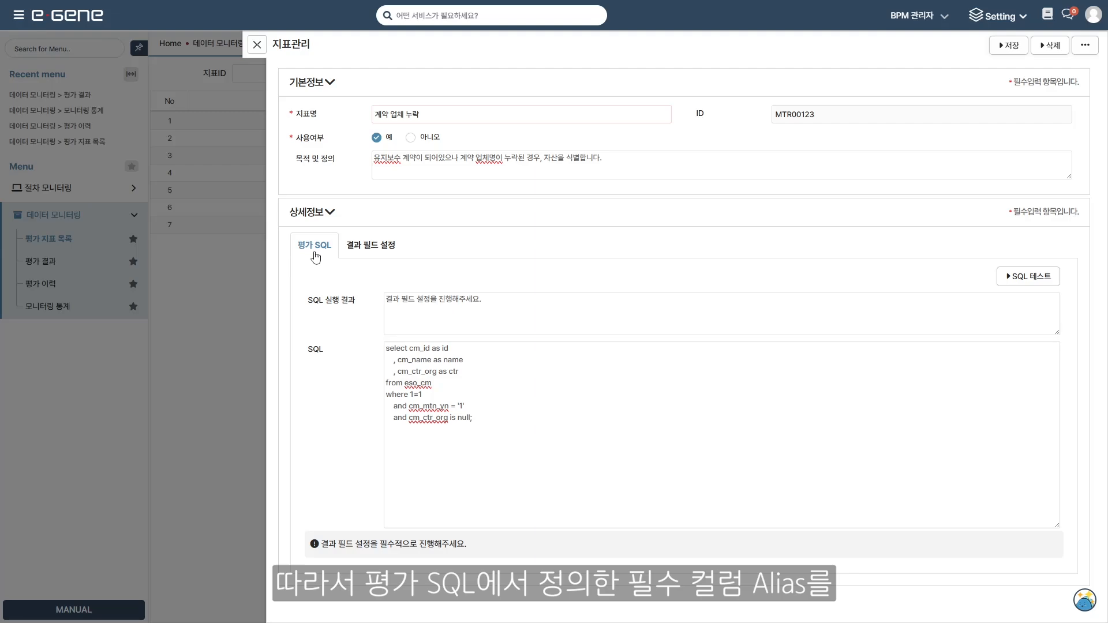
left_click(357, 253)
left_click(445, 346)
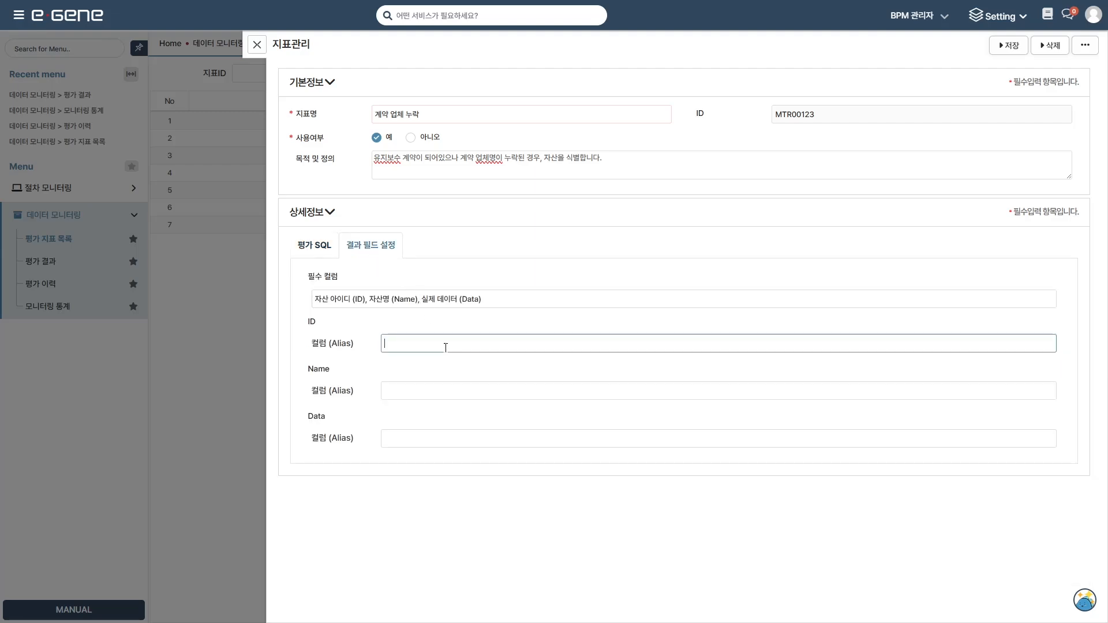
type("id")
key("Tab")
type("name")
key("Tab")
type("ctr")
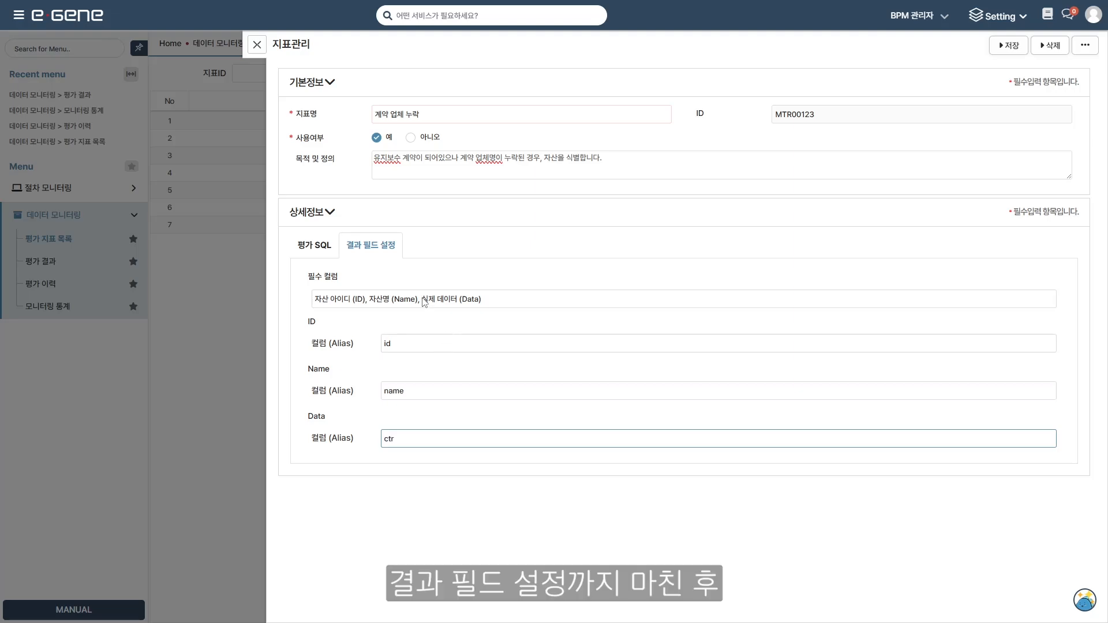
Step: Test the evaluation SQL again and save the 계약 업체 누락 indicator
left_click(314, 246)
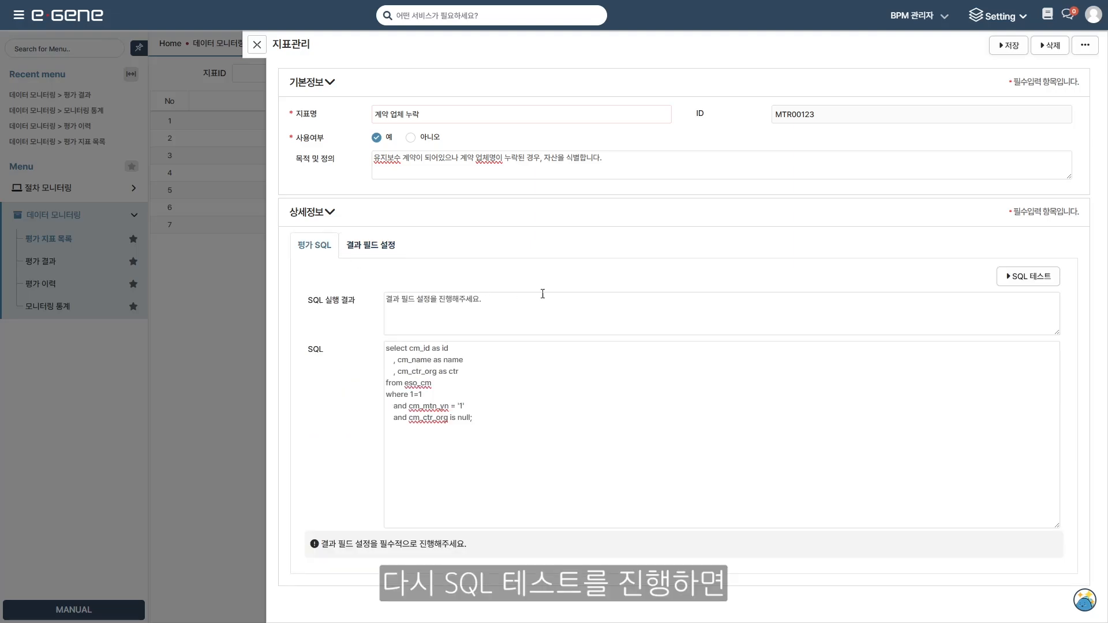
left_click(1007, 277)
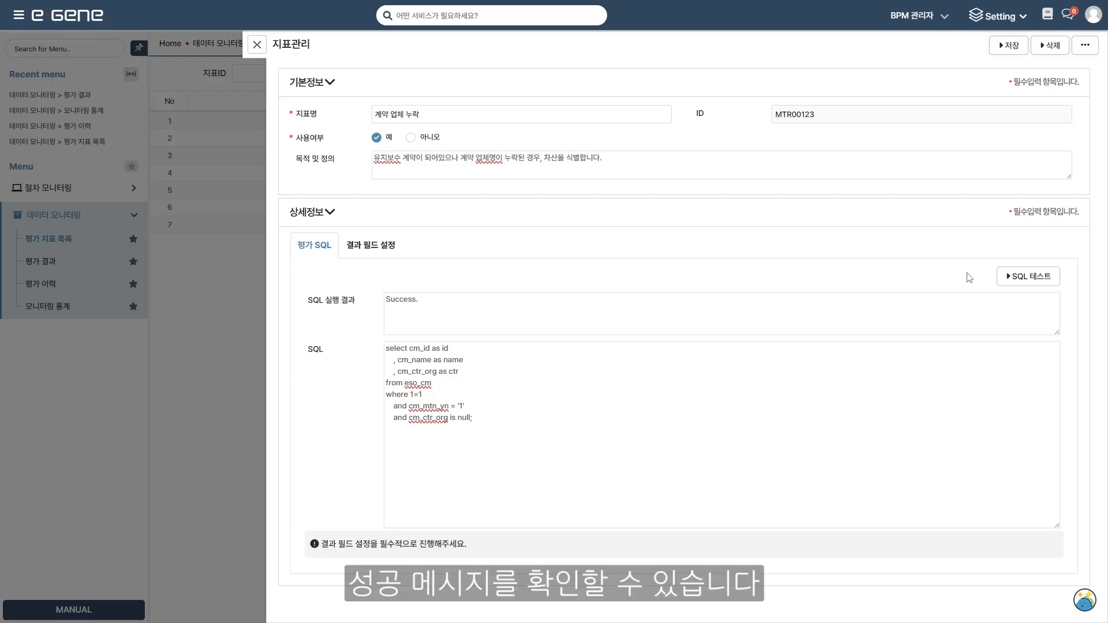
left_click(1009, 46)
left_click(637, 326)
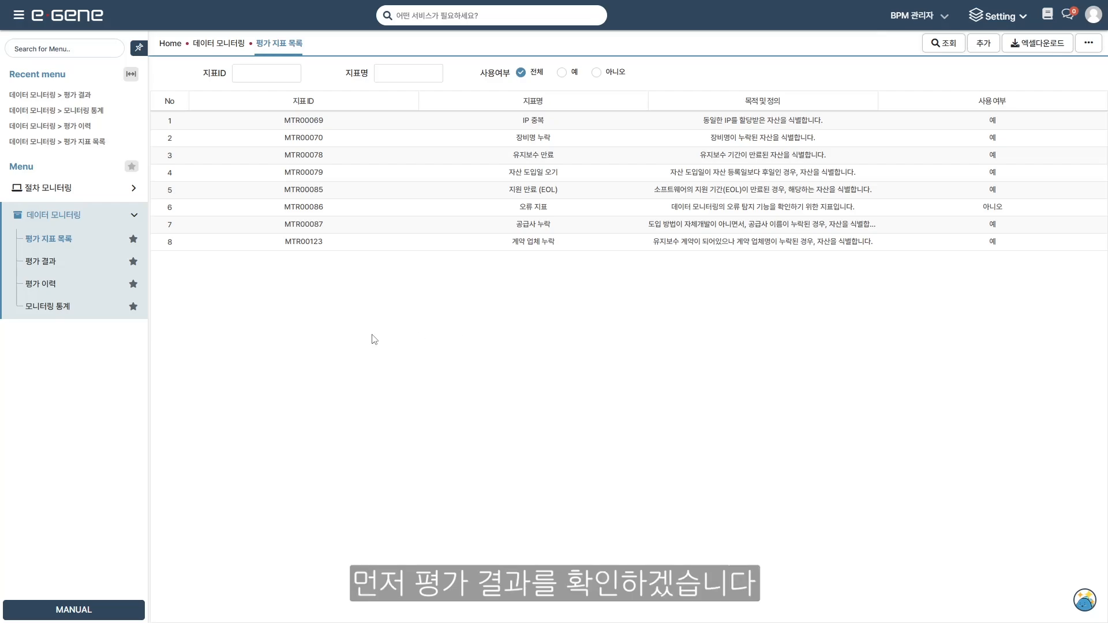
Step: Open the data monitoring 평가 결과 page and check the year and month filters for December 2025 results
left_click(51, 265)
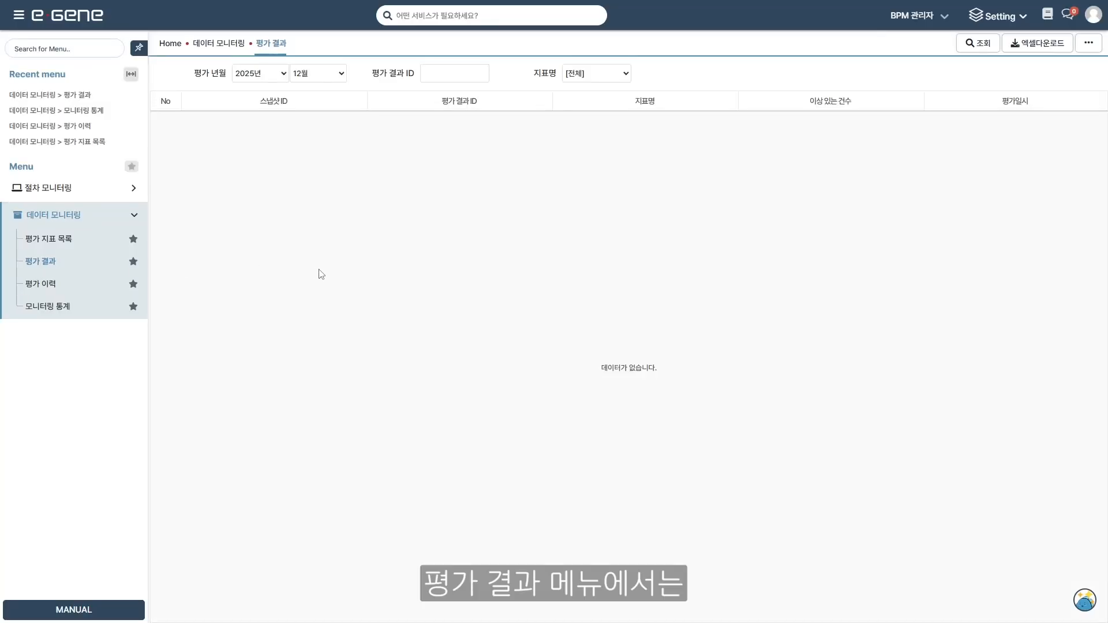
left_click(259, 76)
left_click(259, 75)
left_click(315, 81)
left_click(315, 81)
left_click(455, 178)
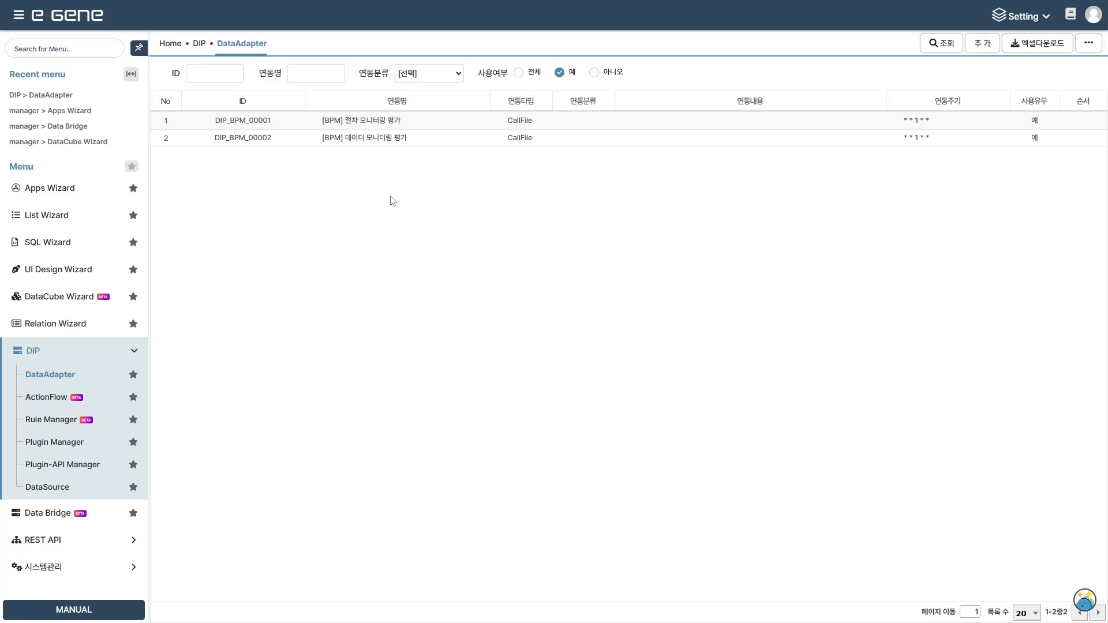
Step: Run the collection of the [BPM] 데이터 모니터링 평가 data adapter manually and close the collection log
double_click(257, 140)
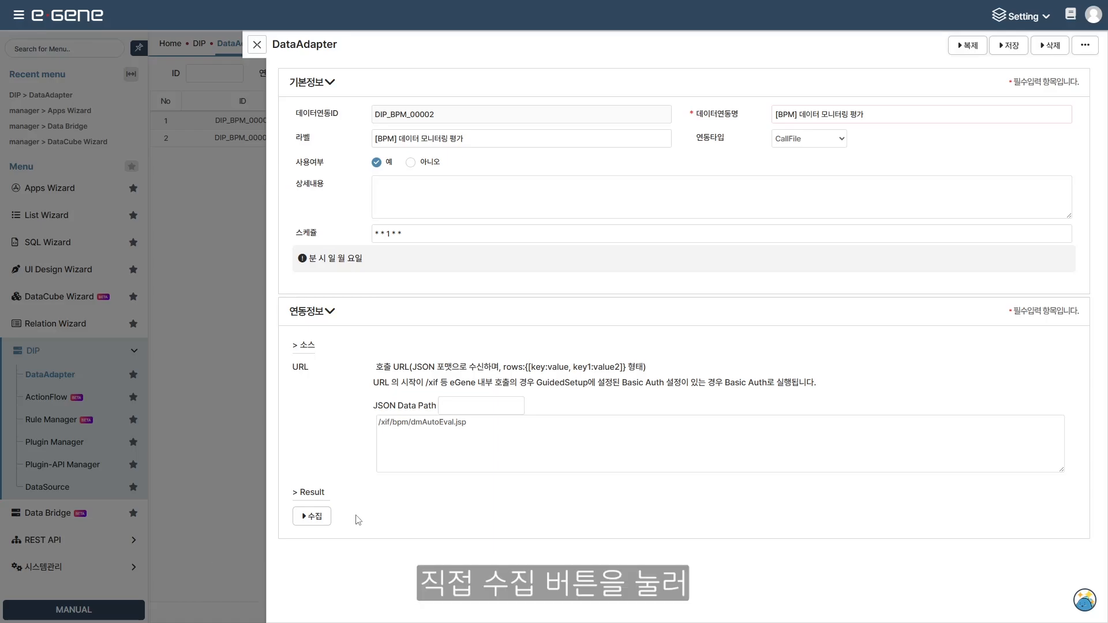
left_click(312, 516)
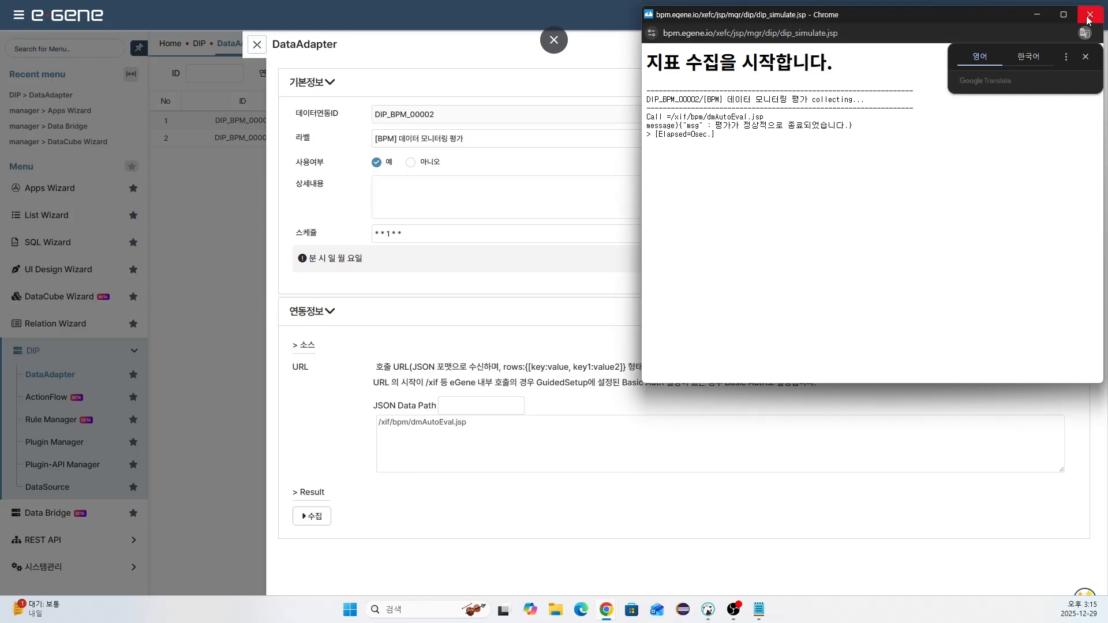
left_click(1088, 15)
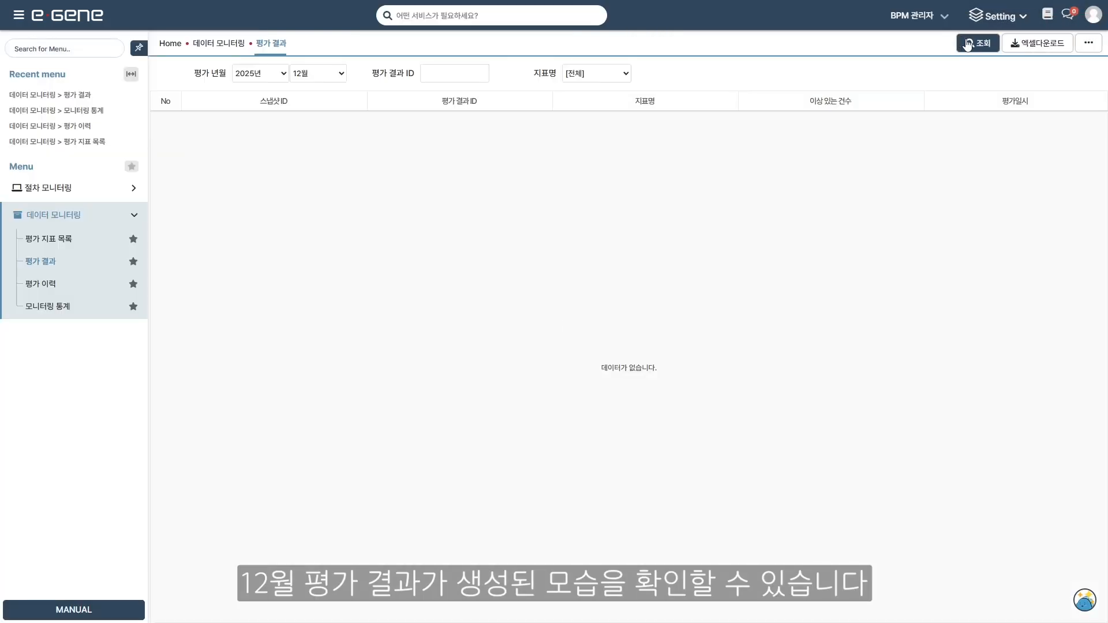
Step: Query the December 2025 data monitoring results and check the 평가 결과 ID and 지표명 filters
left_click(967, 42)
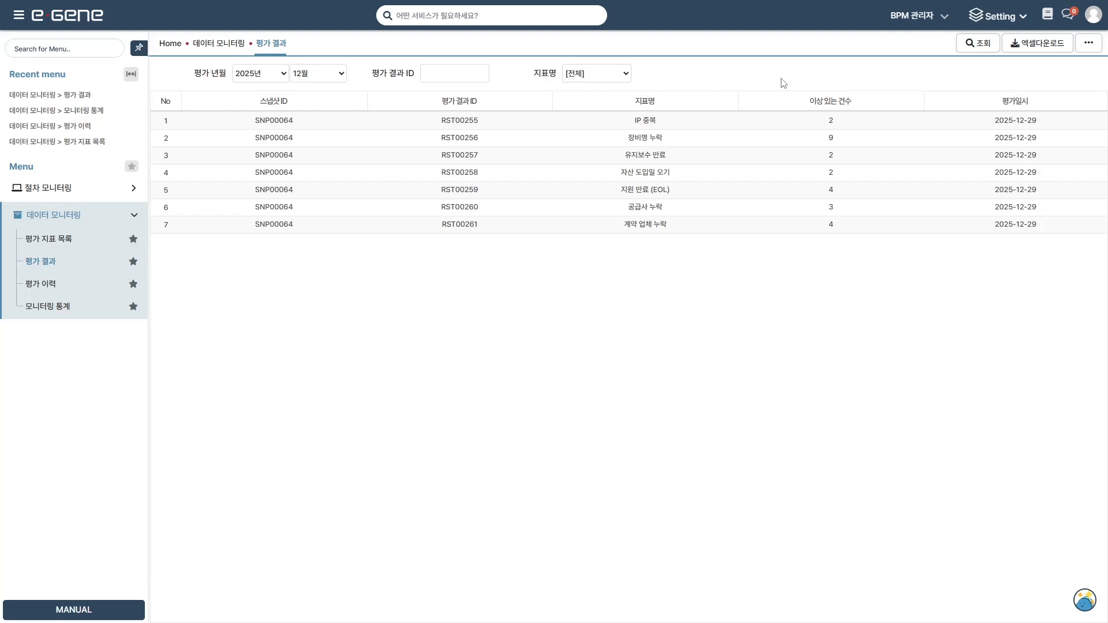
left_click(460, 72)
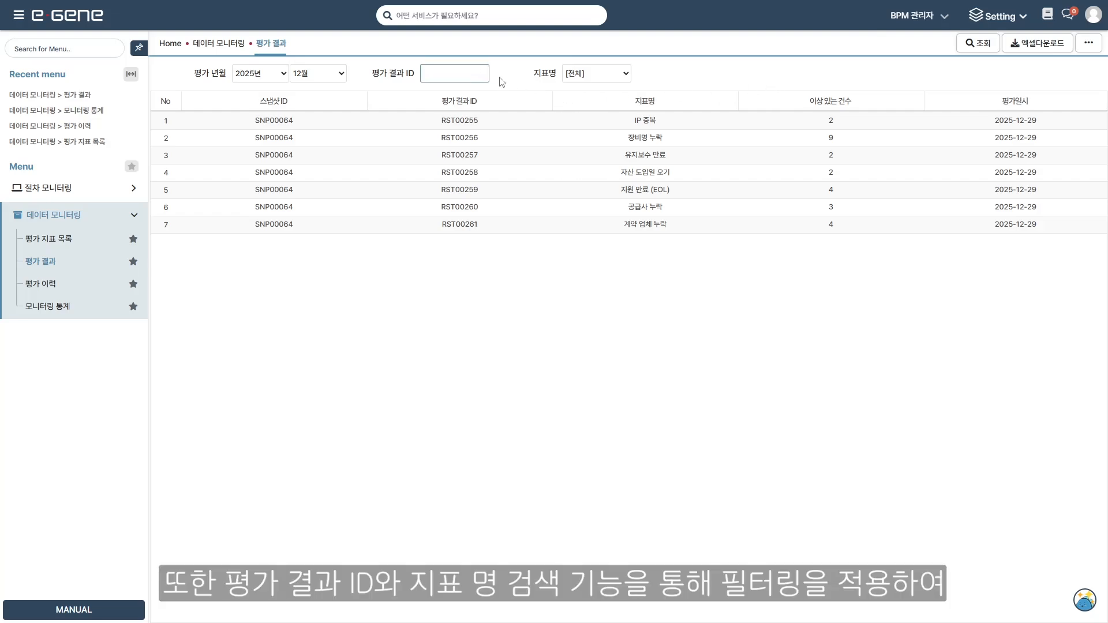
left_click(588, 75)
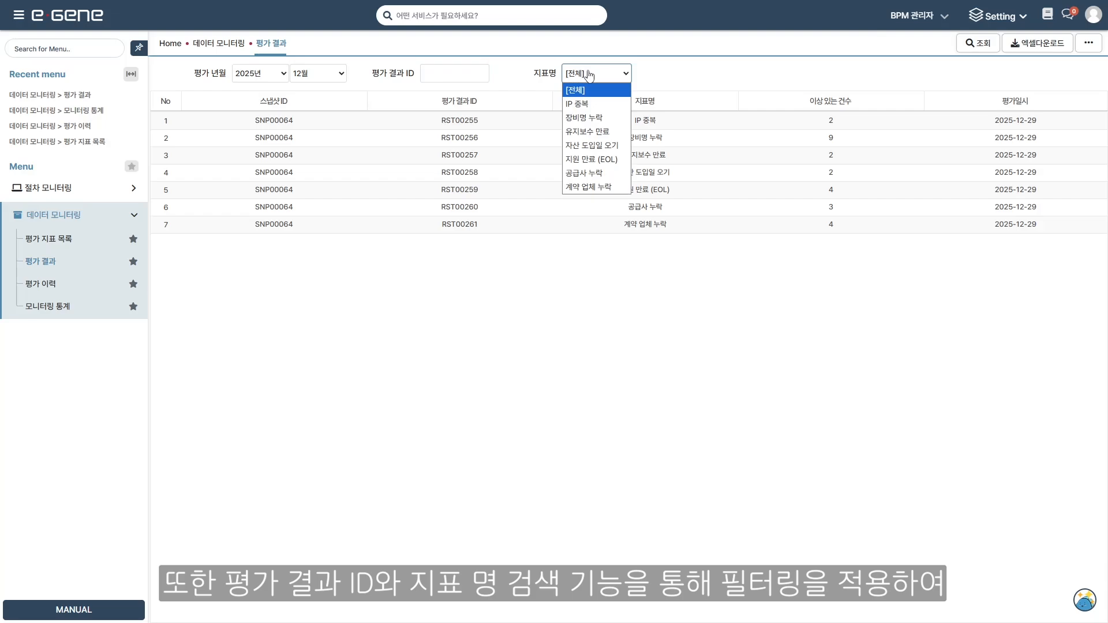
left_click(589, 75)
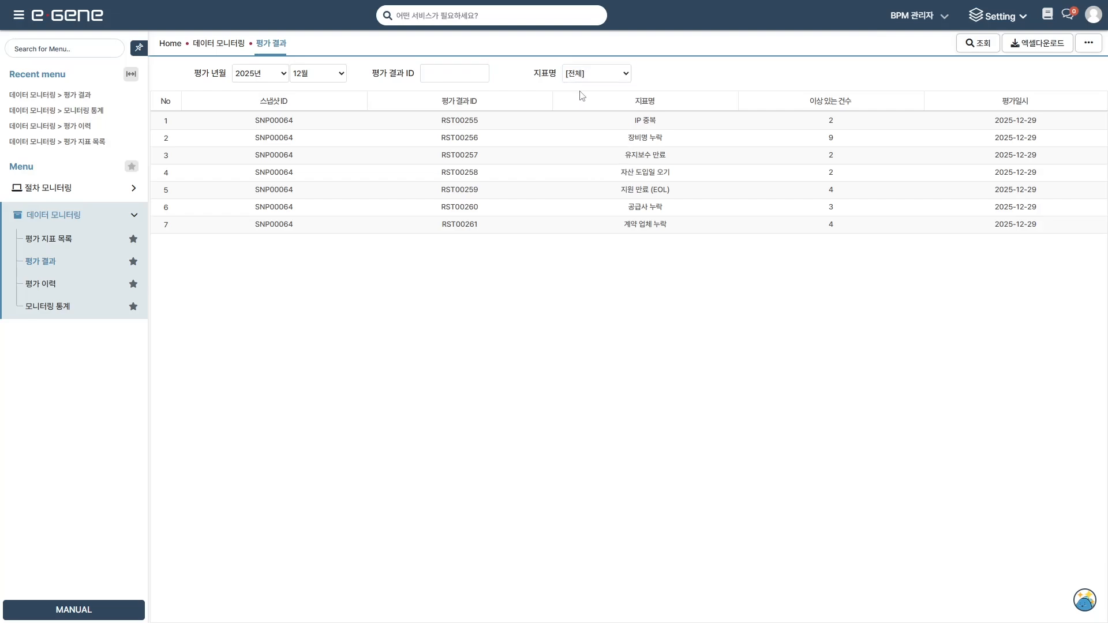
Step: Open the IP 중복 result details and view asset CM2508-00023's configuration and the indicator's definition
left_click(474, 123)
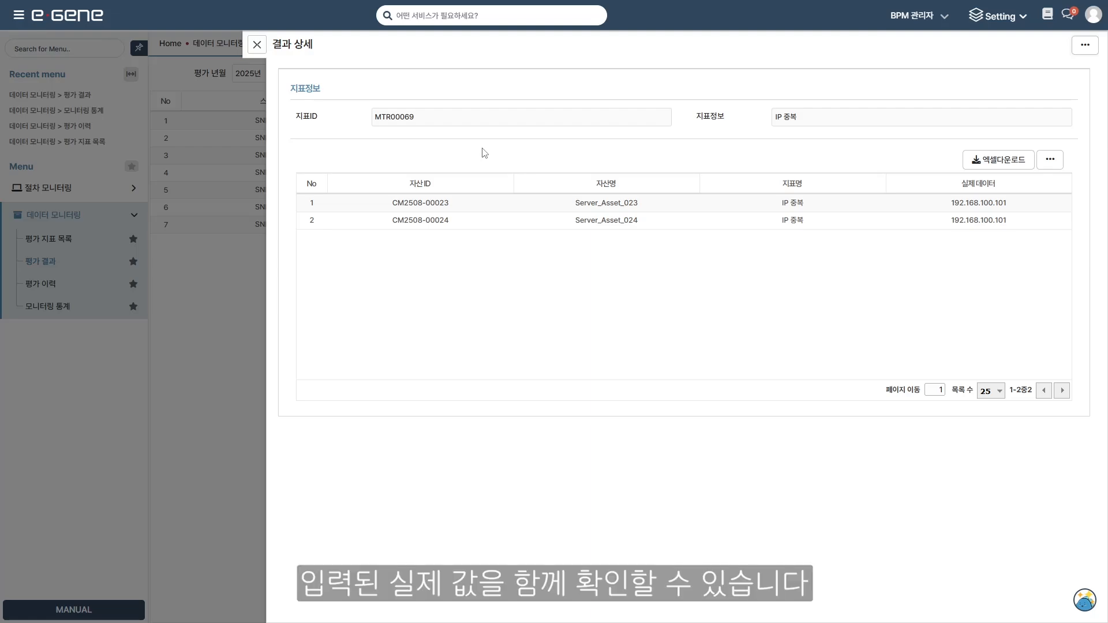
left_click(448, 205)
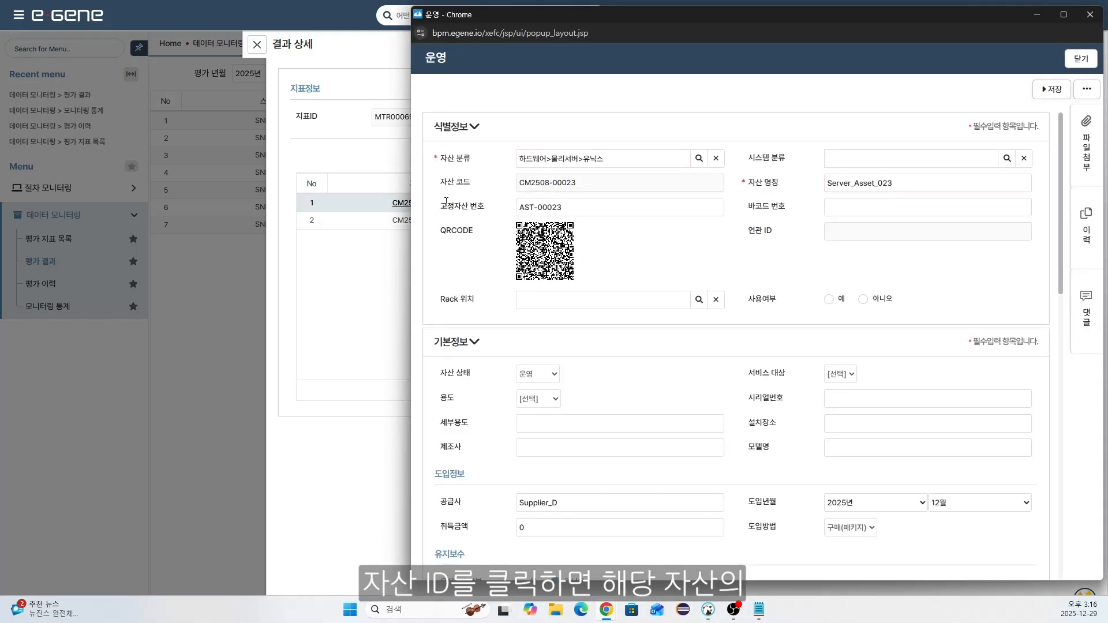
left_click(1081, 58)
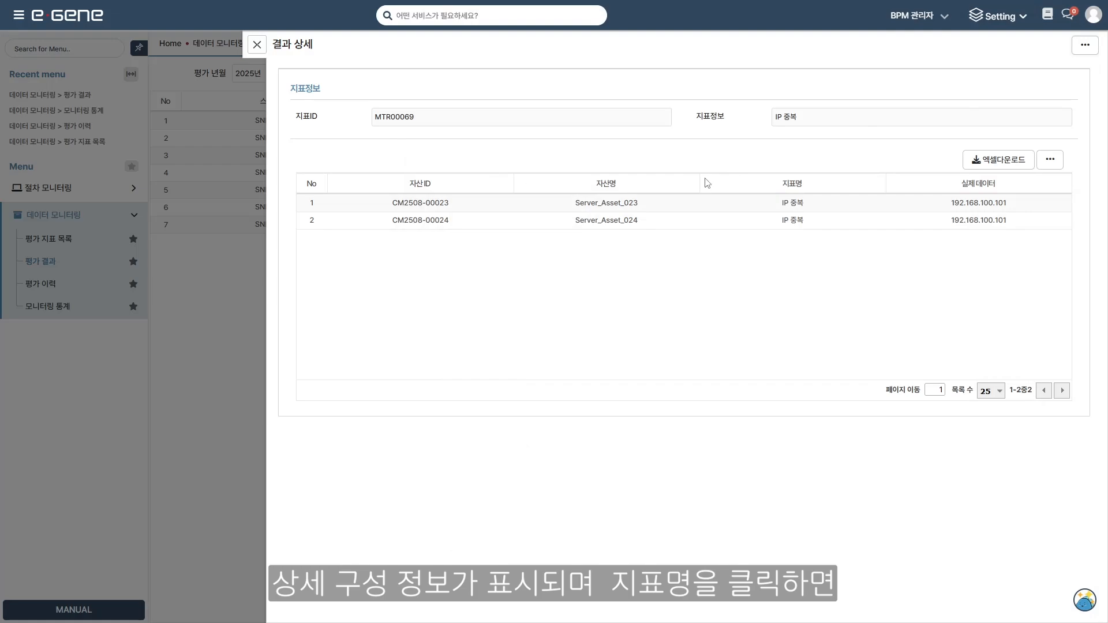
left_click(800, 205)
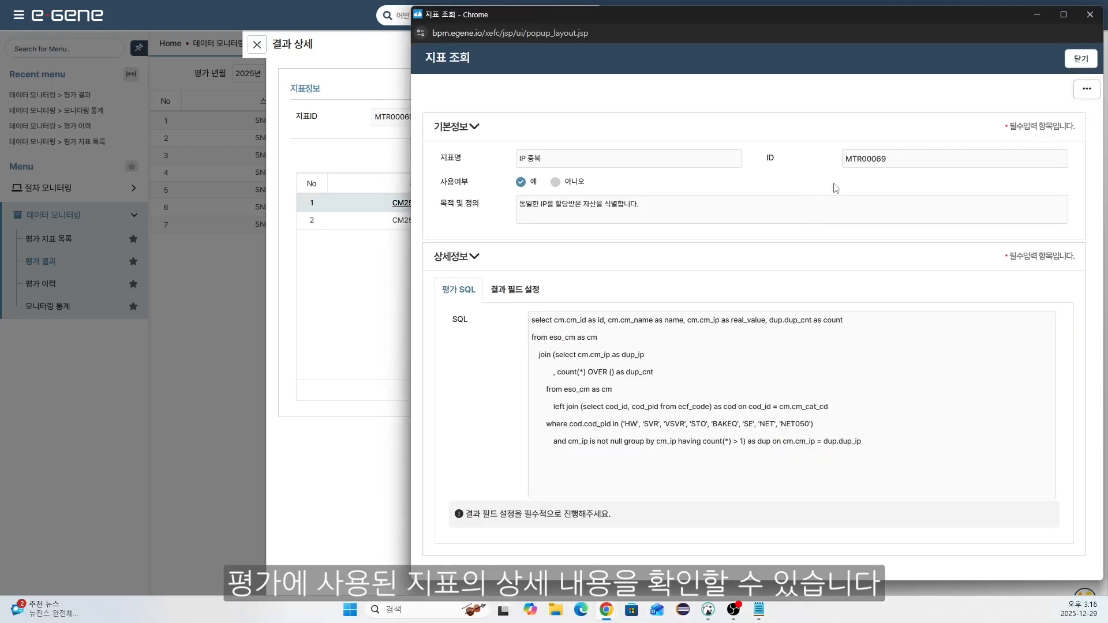
left_click(1076, 64)
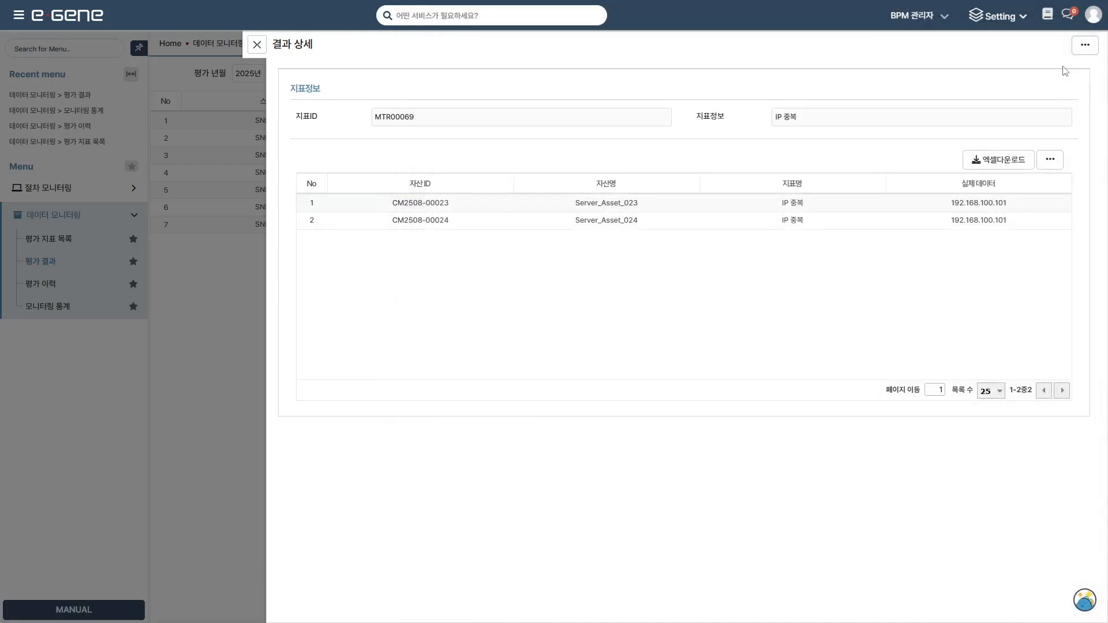
Step: Export the IP 중복 result's asset list to an Excel file in the 다운로드 folder and close the result details
left_click(993, 163)
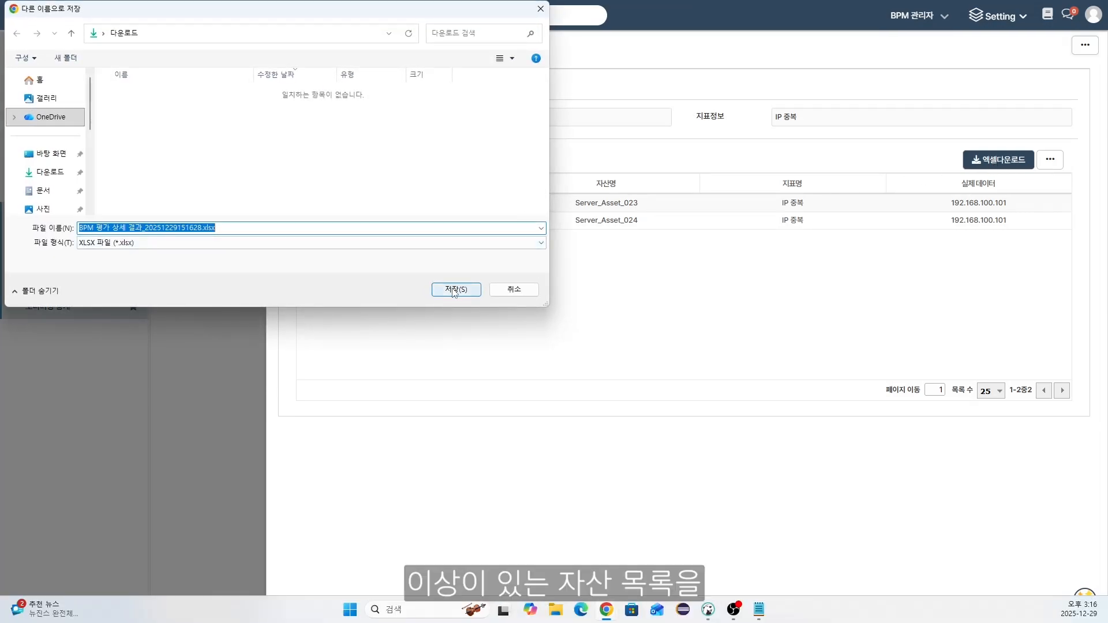
left_click(454, 289)
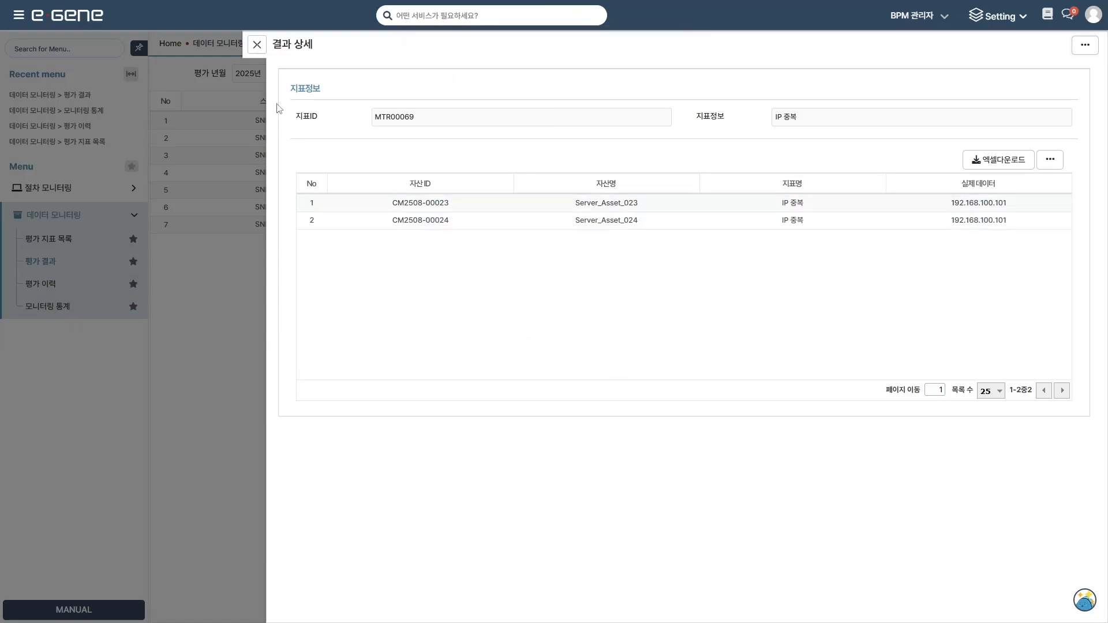
left_click(257, 45)
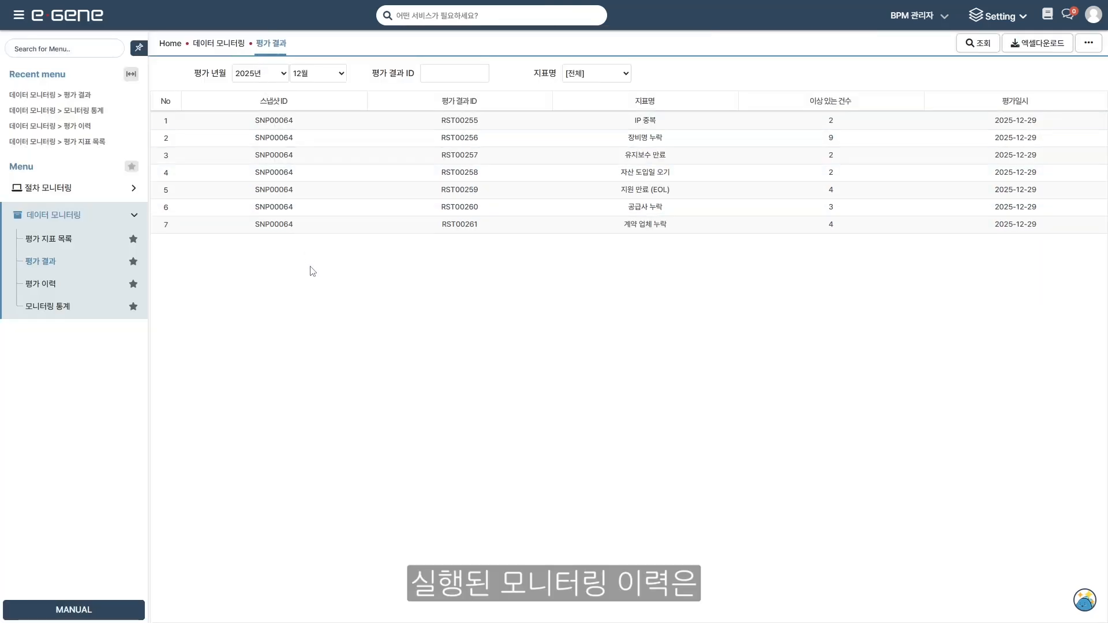
Step: Open the data monitoring 평가 이력 page and view the evaluation results of snapshot SNP00064
left_click(55, 287)
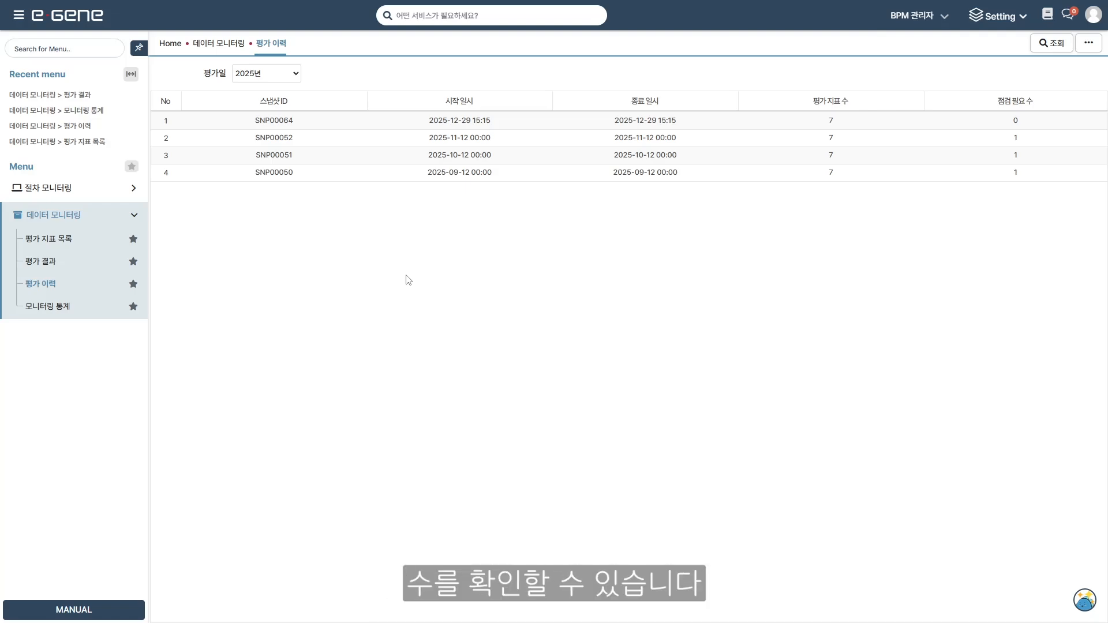
left_click(274, 121)
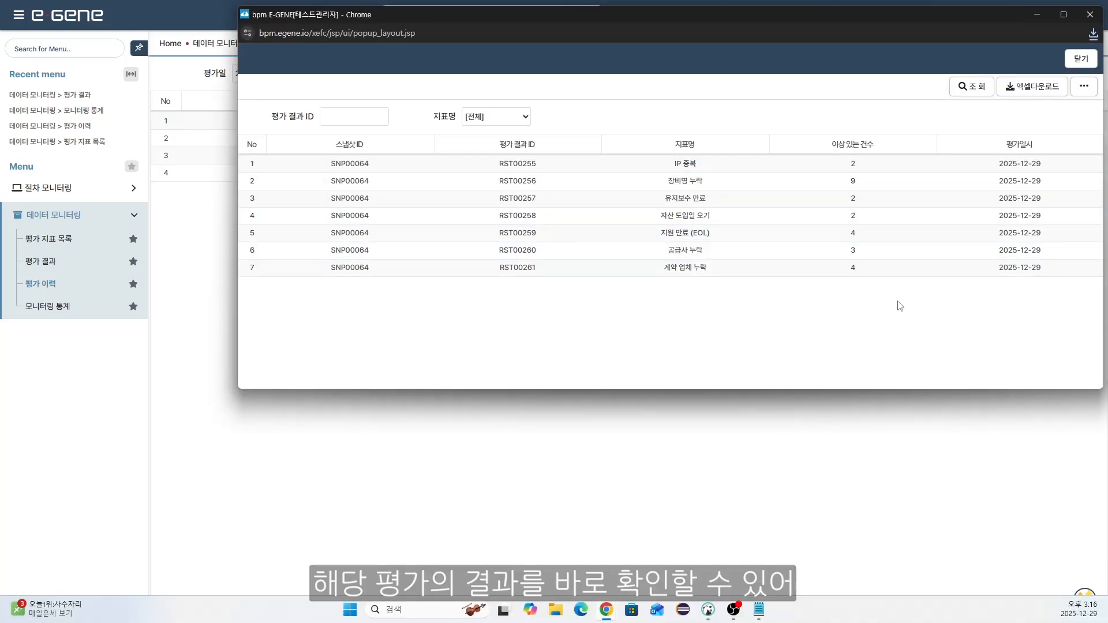
left_click(1082, 60)
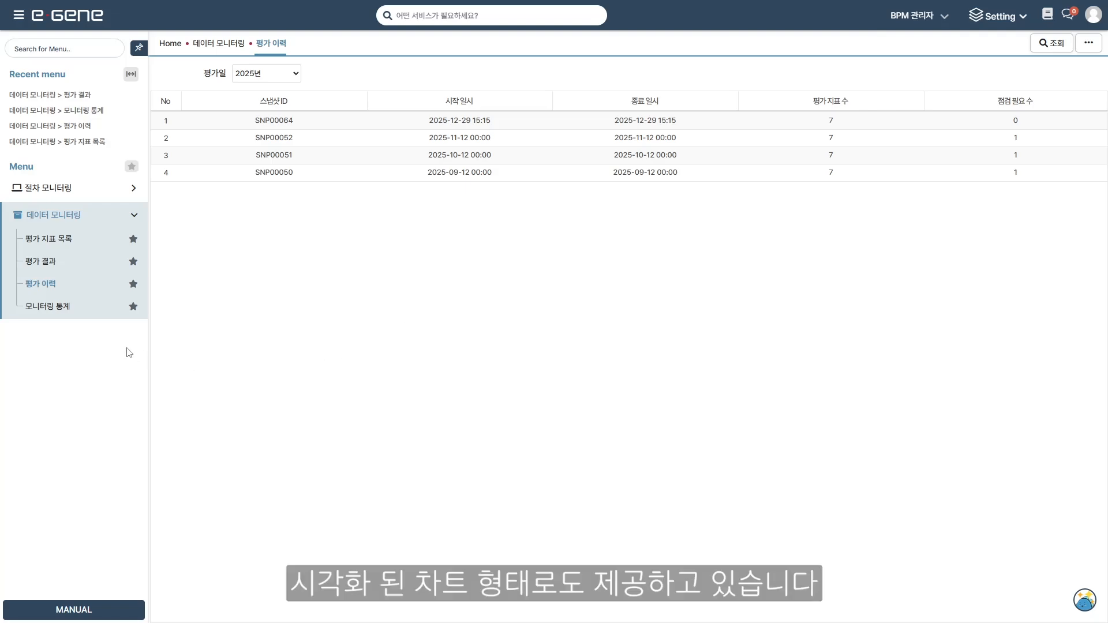
Step: Open the data monitoring 모니터링 통계 page and review the anomaly chart and monthly breakdown per indicator
left_click(58, 306)
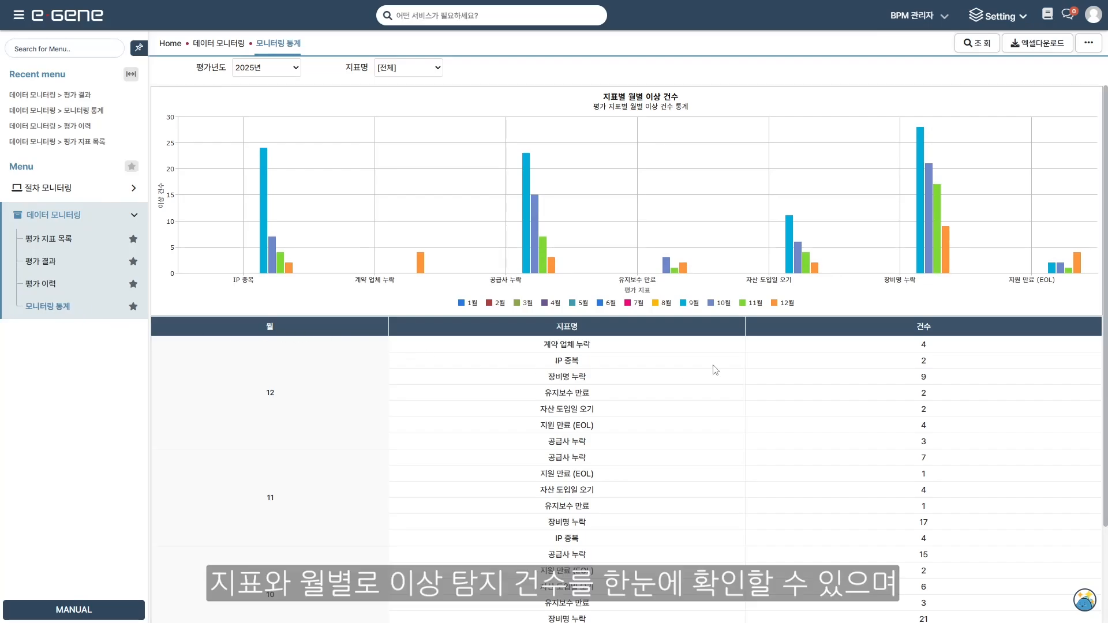
scroll(716, 370, "down", 2)
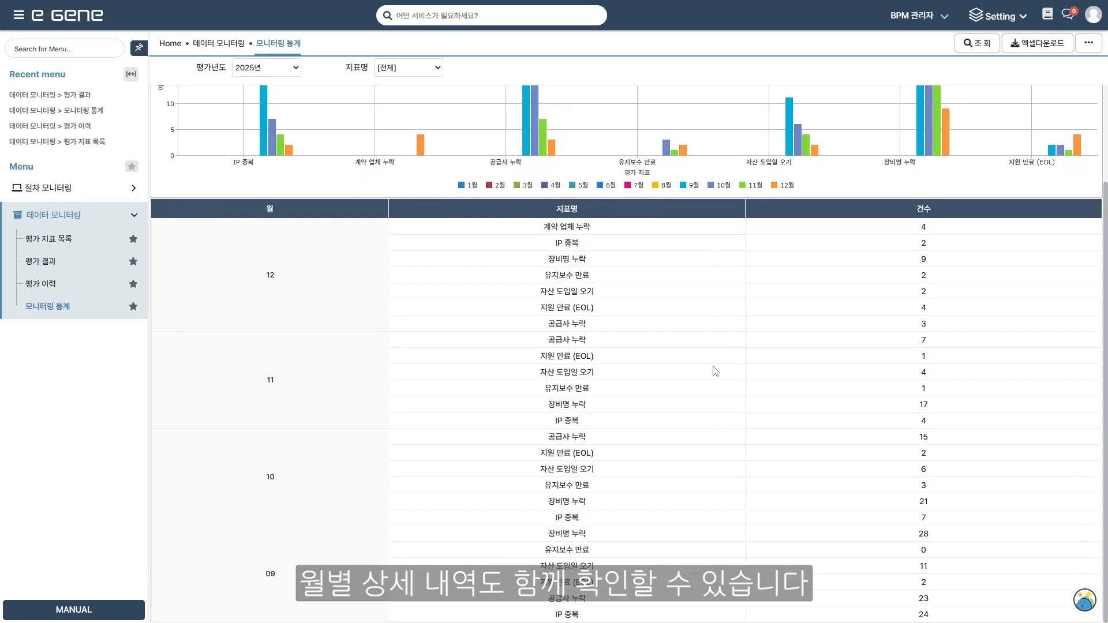
scroll(715, 370, "up", 2)
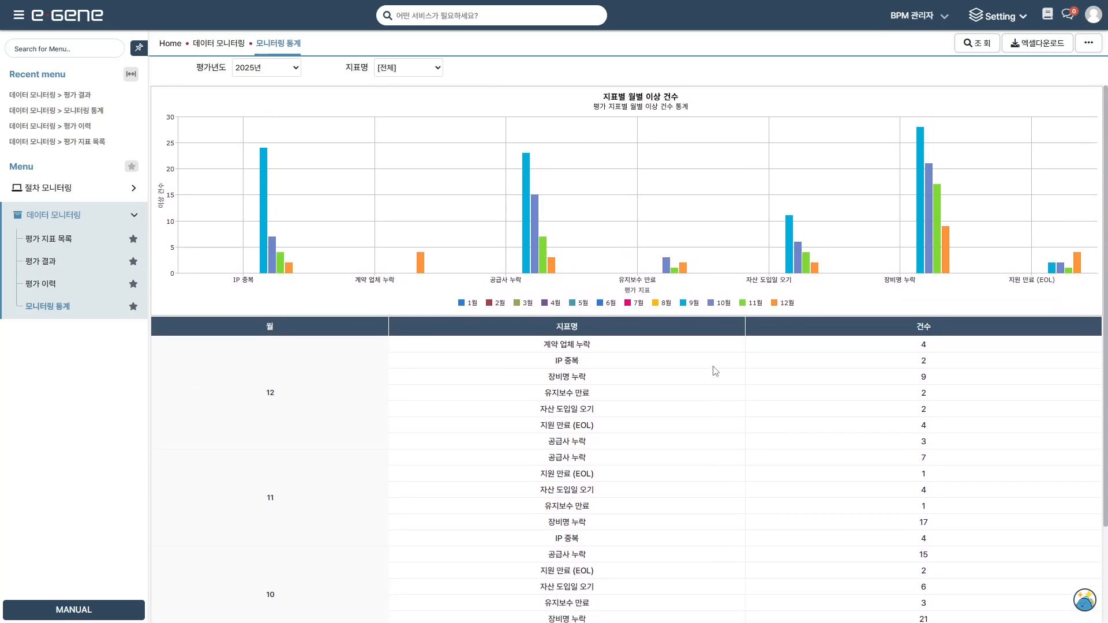
Step: Check the evaluation year options and filter the 2025 monitoring statistics by the IP 중복 indicator
left_click(296, 69)
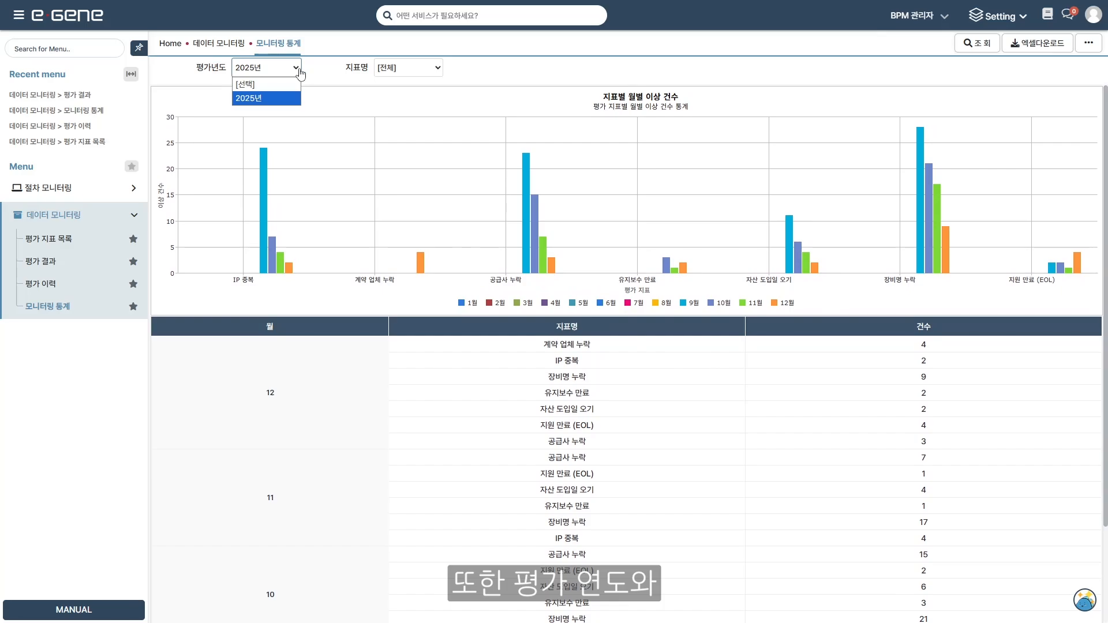
left_click(298, 70)
left_click(436, 72)
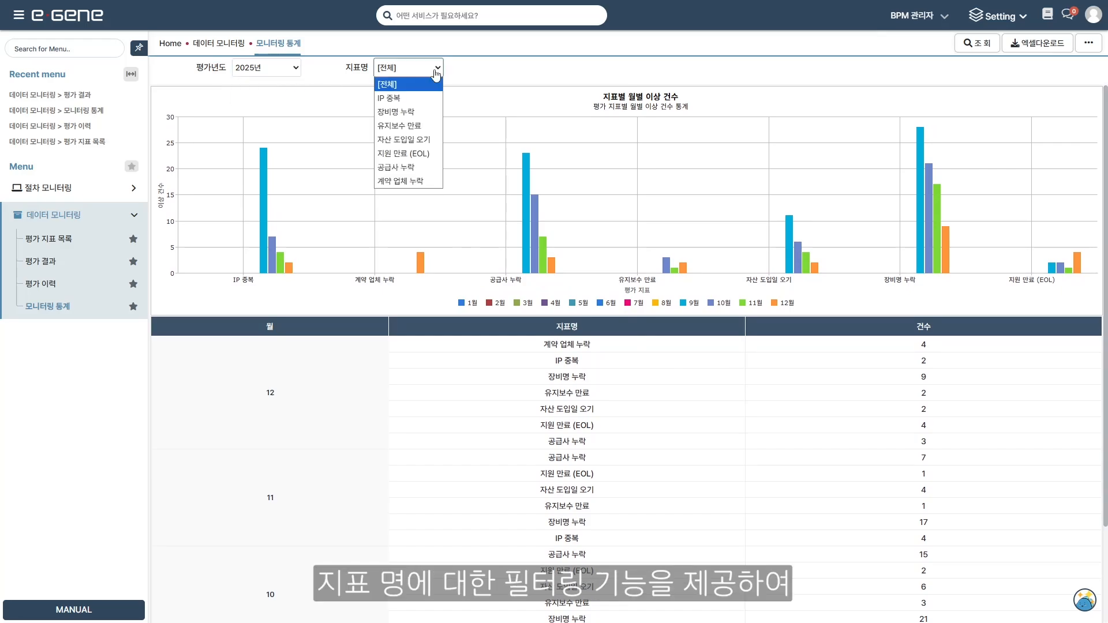
left_click(428, 99)
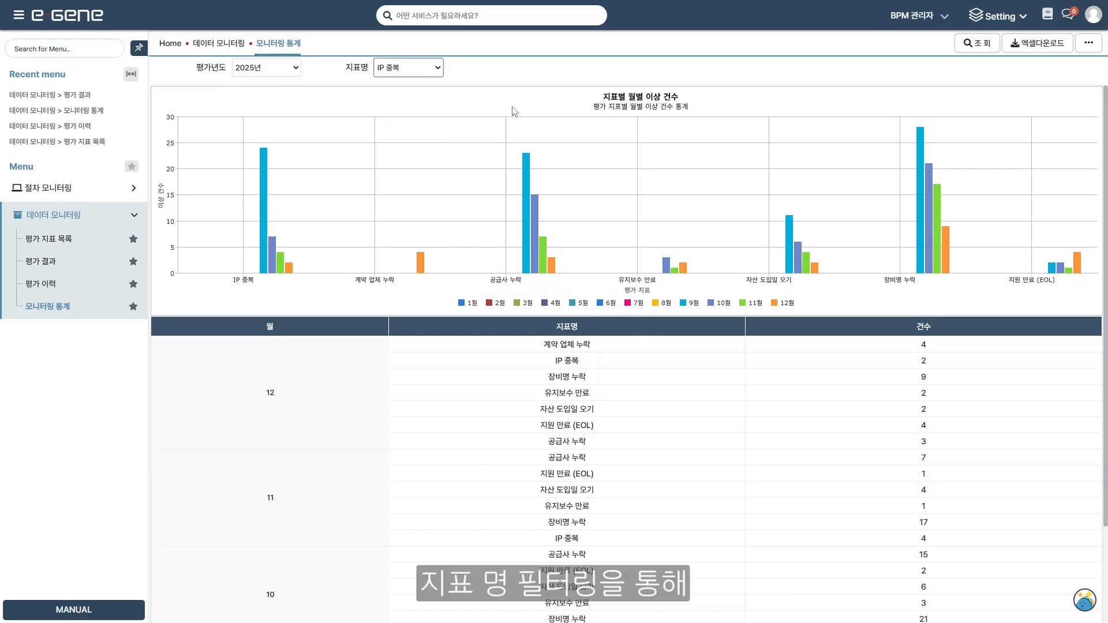
left_click(978, 45)
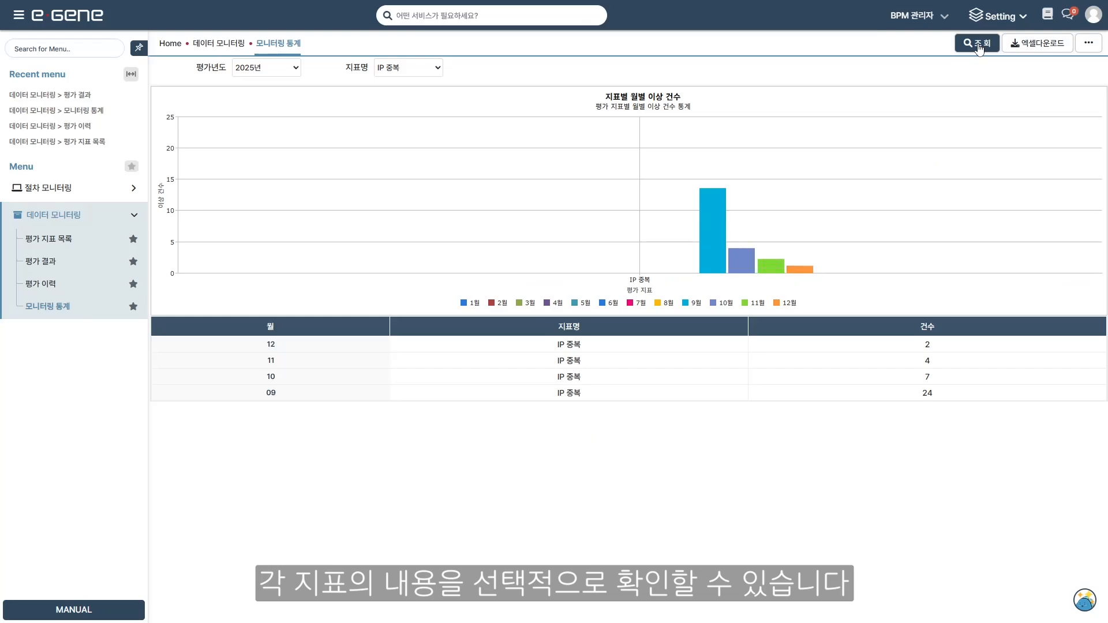